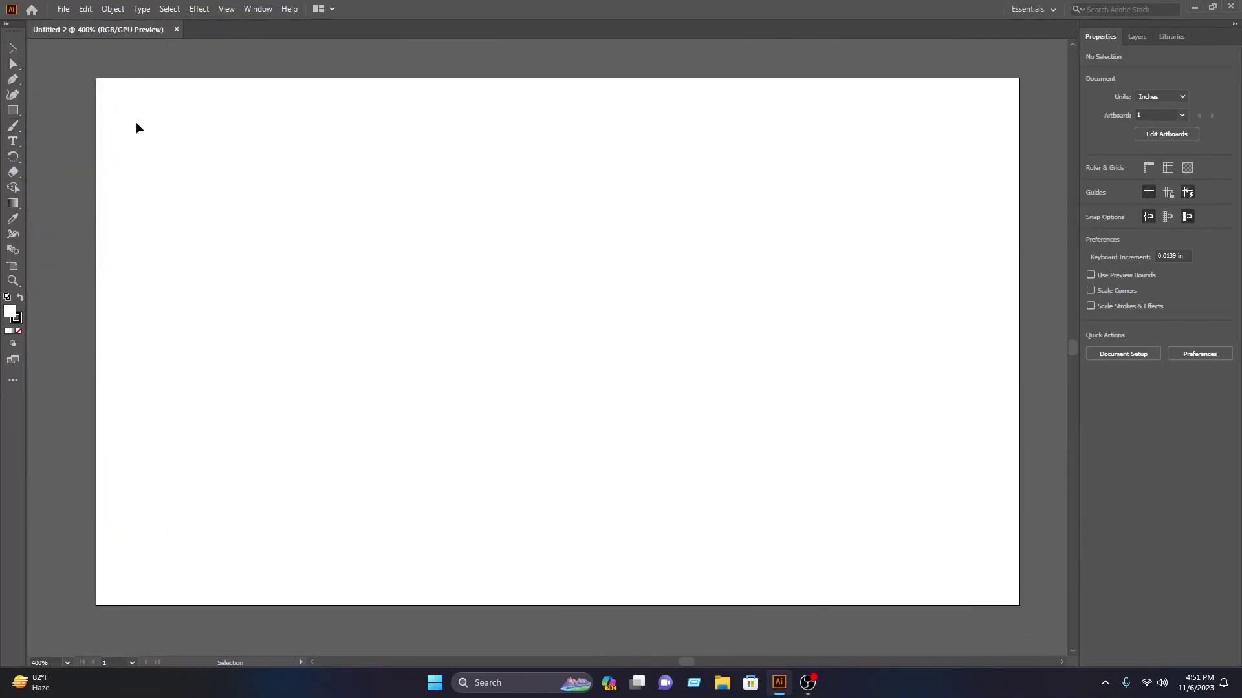
- Draw a circle about 0.99 in wide near the middle of the artboard and remove its stroke
click(12, 110)
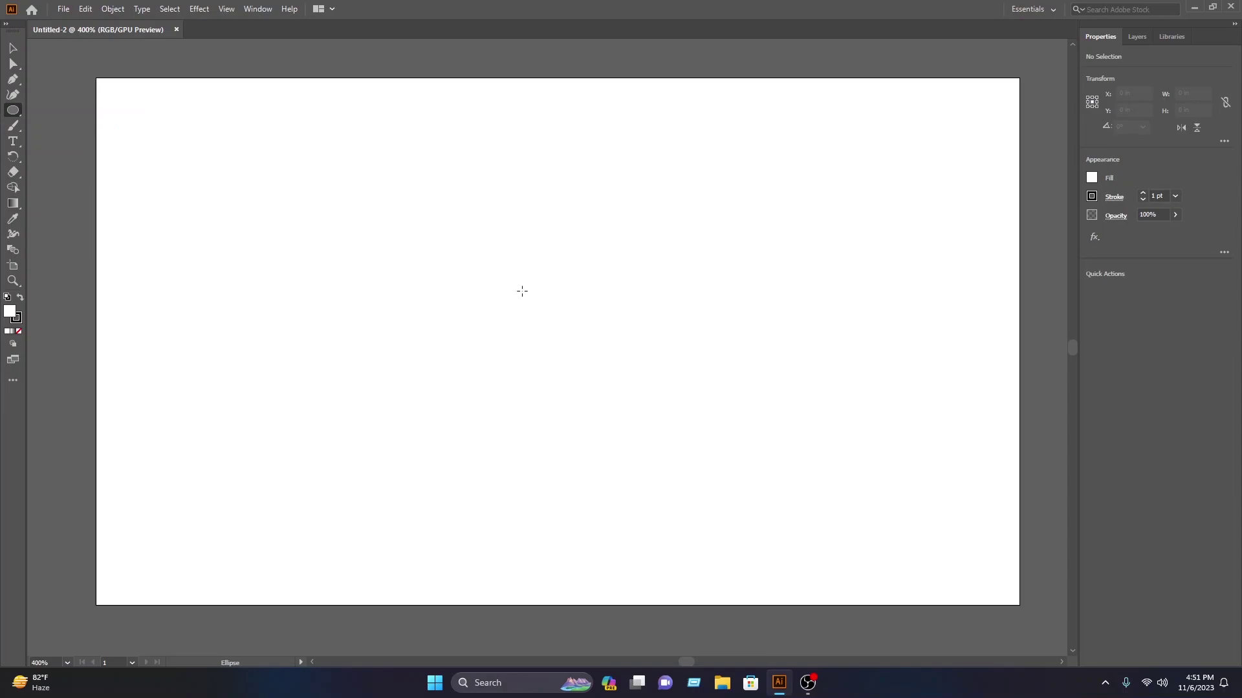
drag(449, 182, 677, 445)
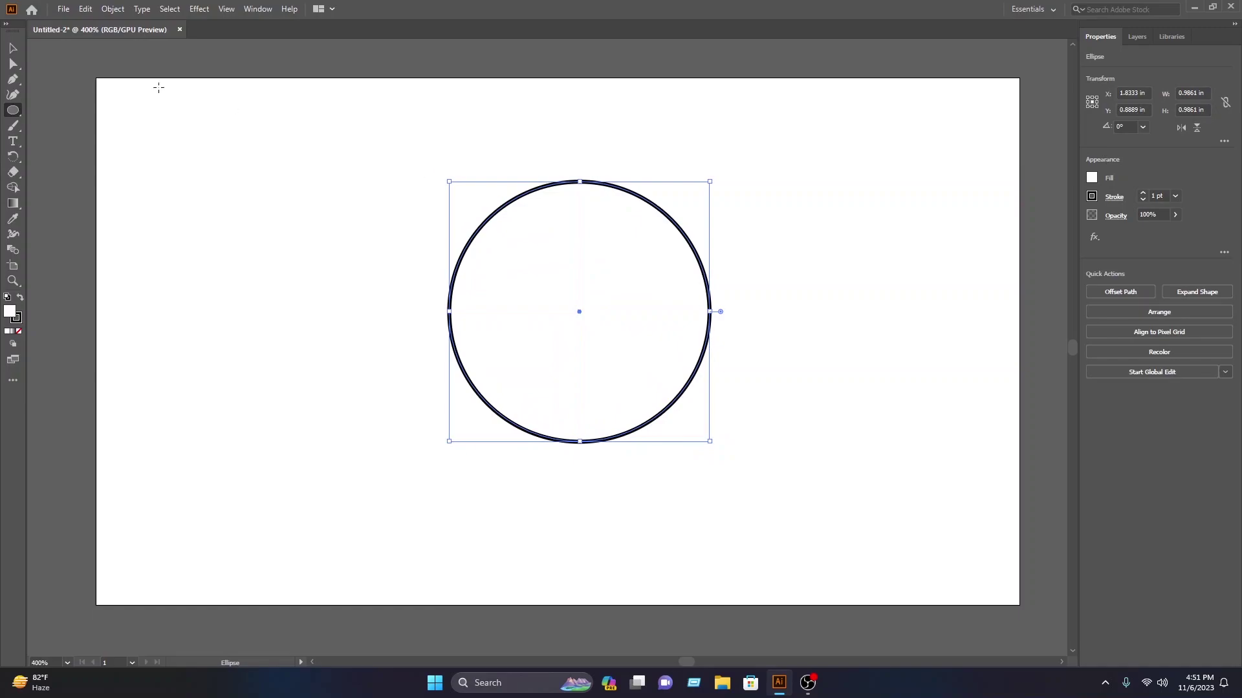
click(1175, 196)
click(1091, 205)
click(1093, 199)
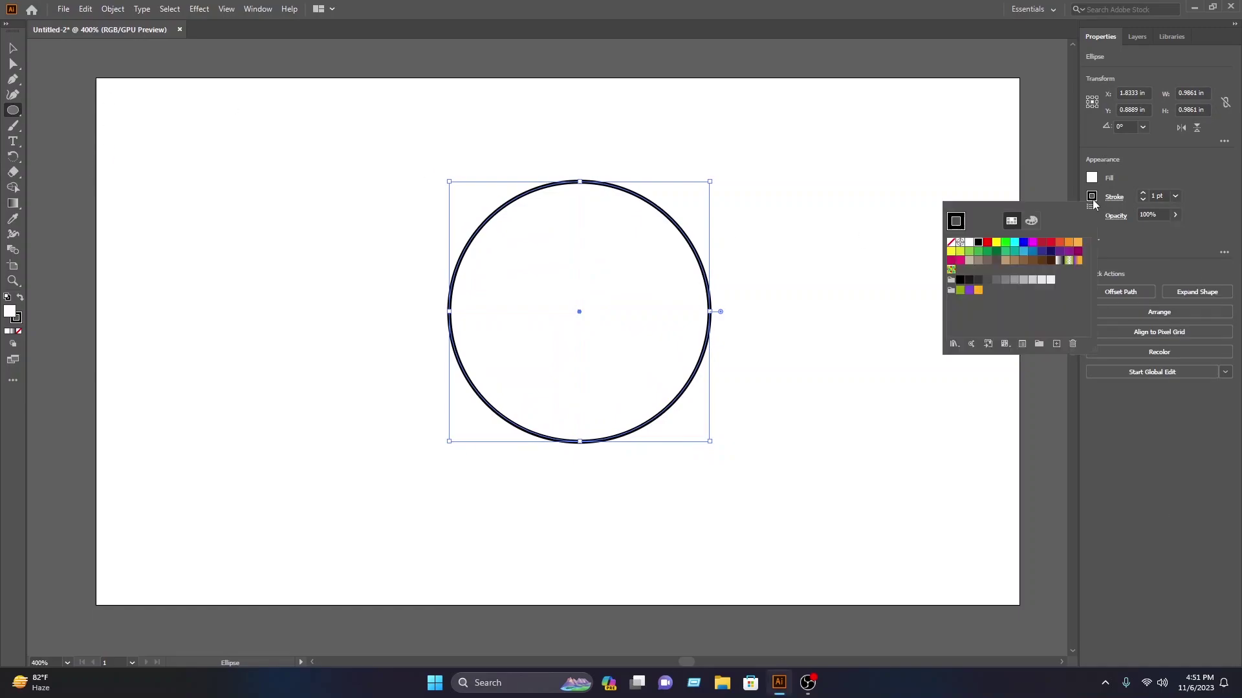
click(950, 243)
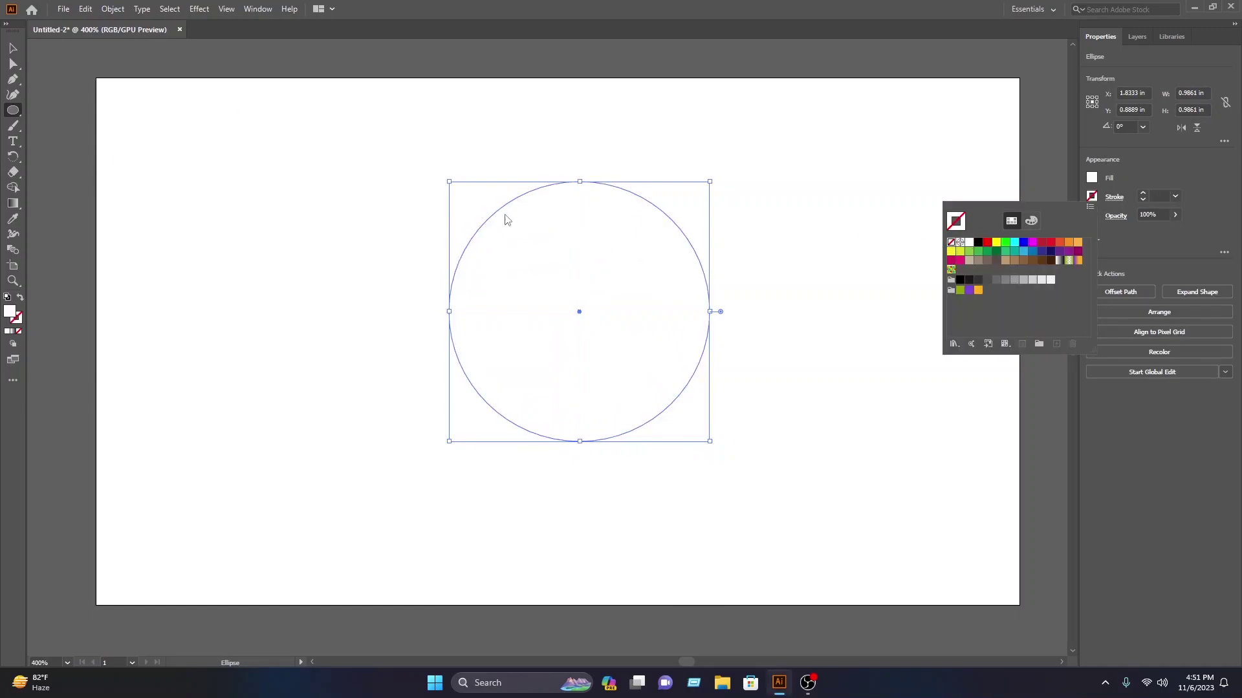
- Fill the circle with the dark red swatch
click(1094, 184)
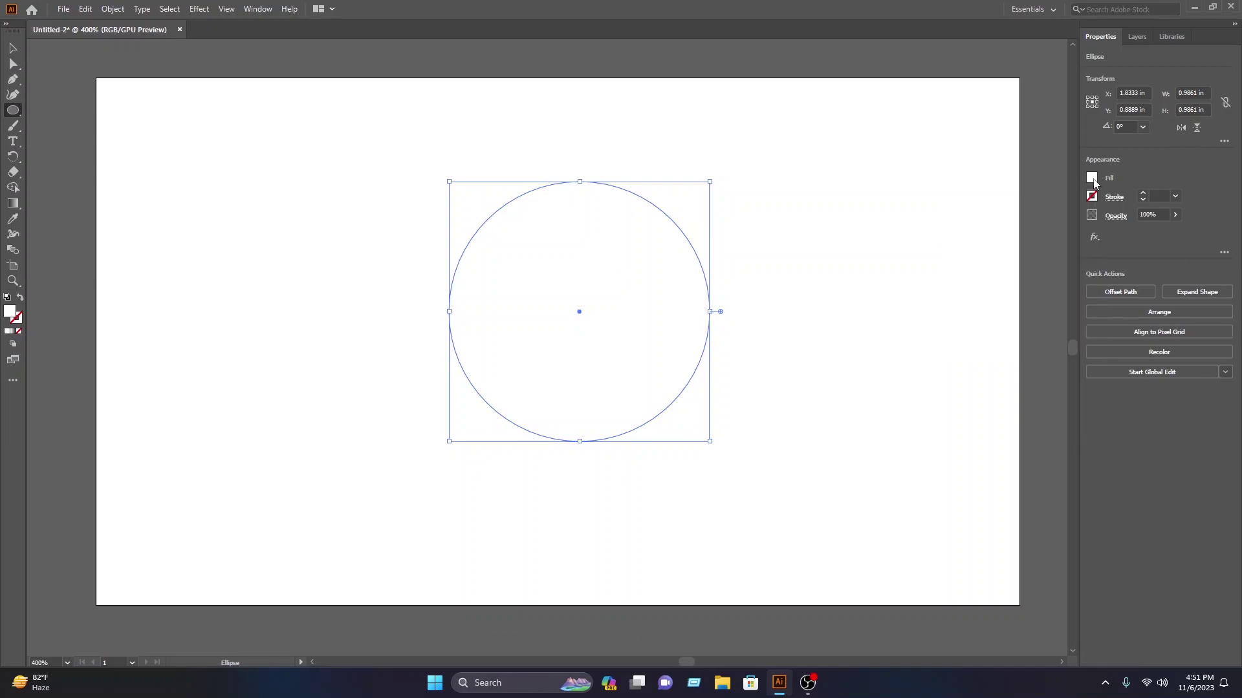
click(1093, 179)
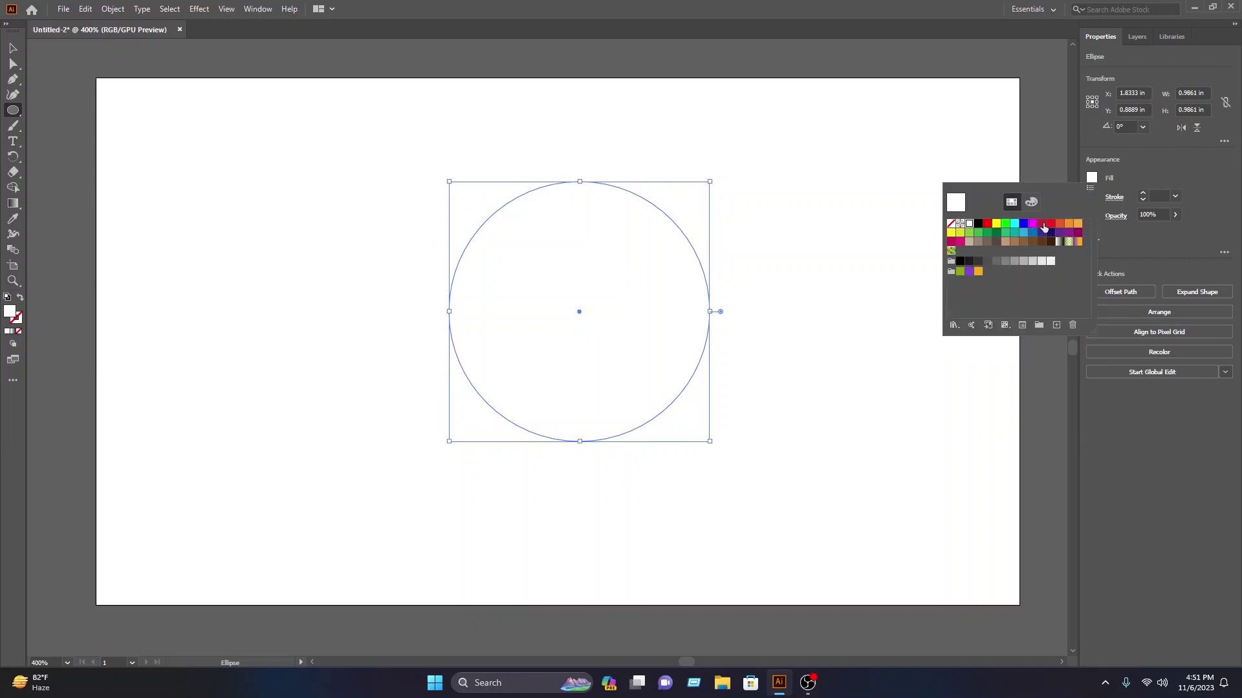
click(1042, 223)
key(Escape)
key(v)
click(534, 331)
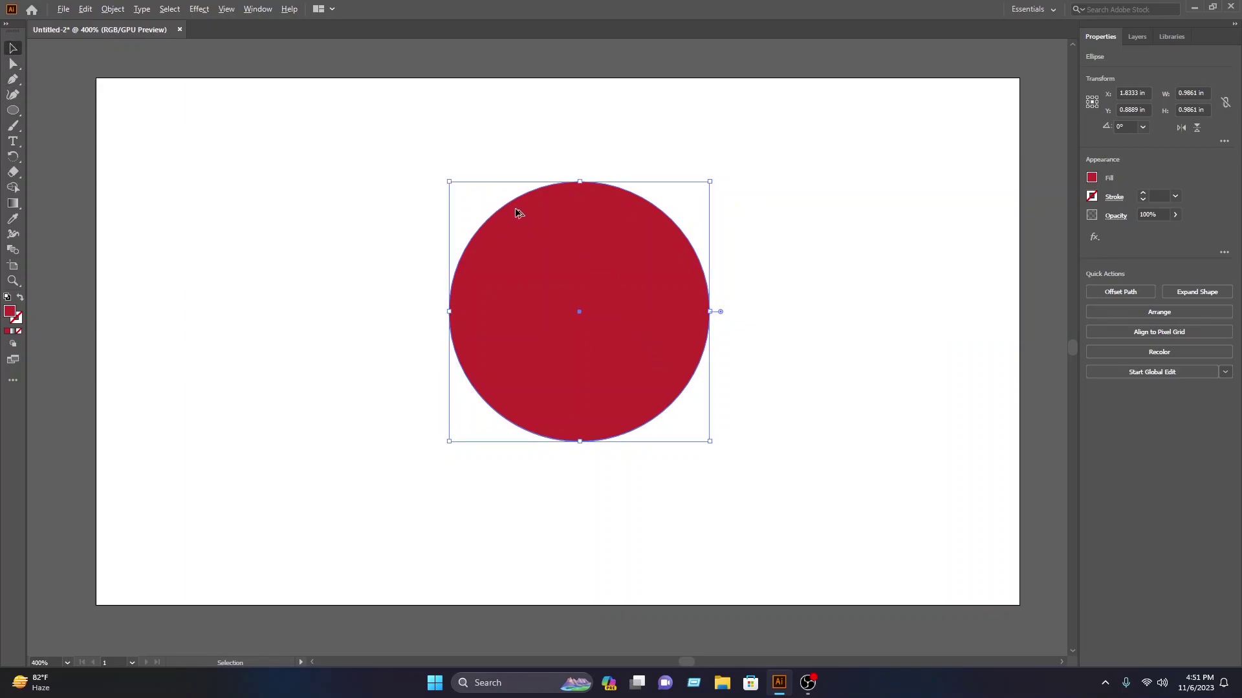
- Duplicate the circle, fill the copy orange, shrink it to about 0.86 in, and set it toward the red circle's right edge
drag(526, 235, 550, 247)
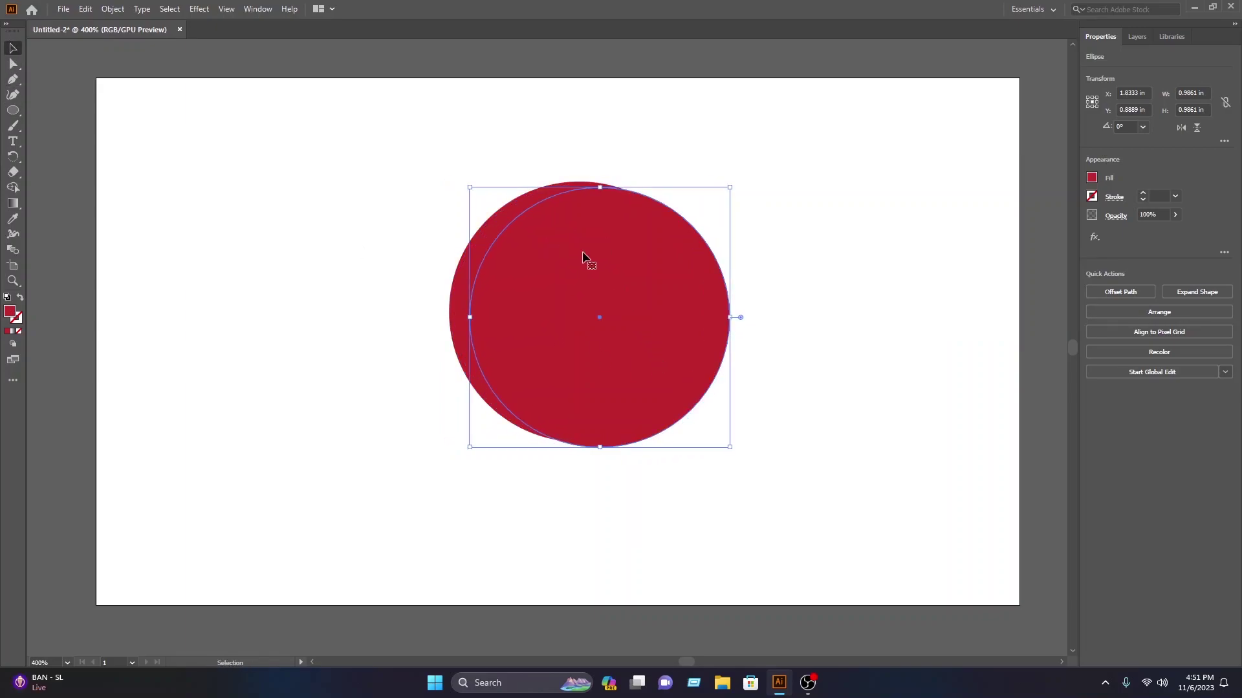
click(1092, 178)
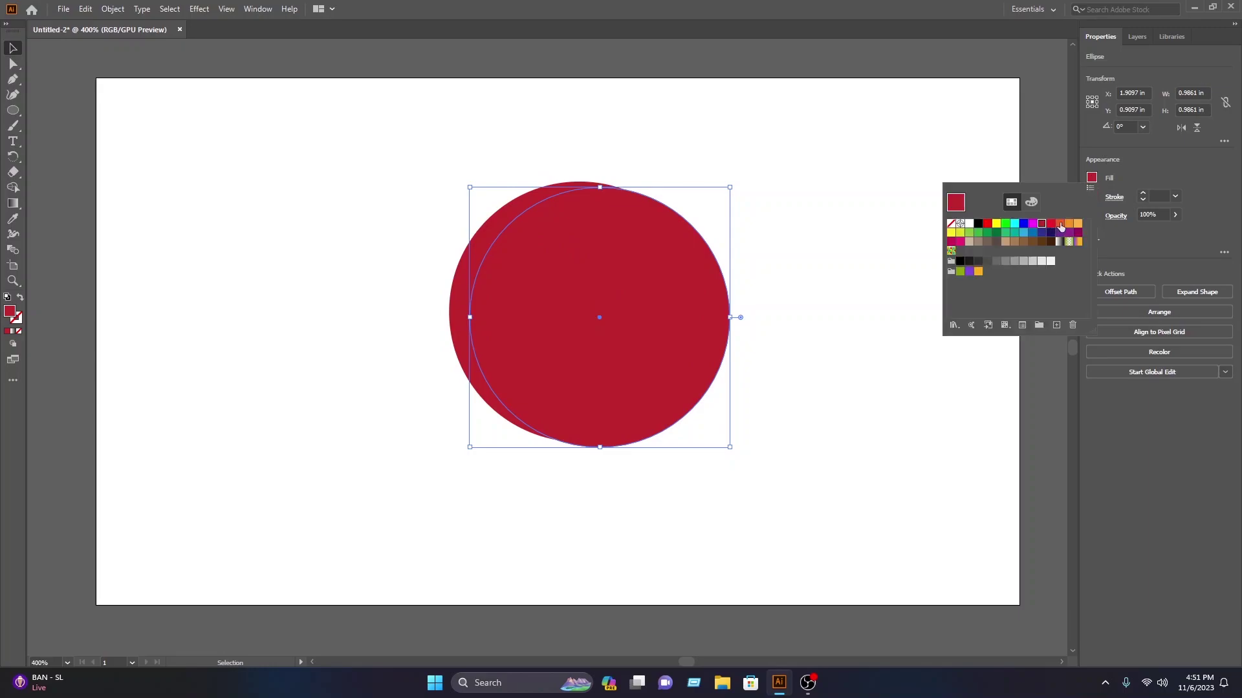
click(1061, 224)
click(562, 234)
drag(597, 258, 579, 252)
drag(452, 310, 487, 318)
drag(573, 350, 573, 353)
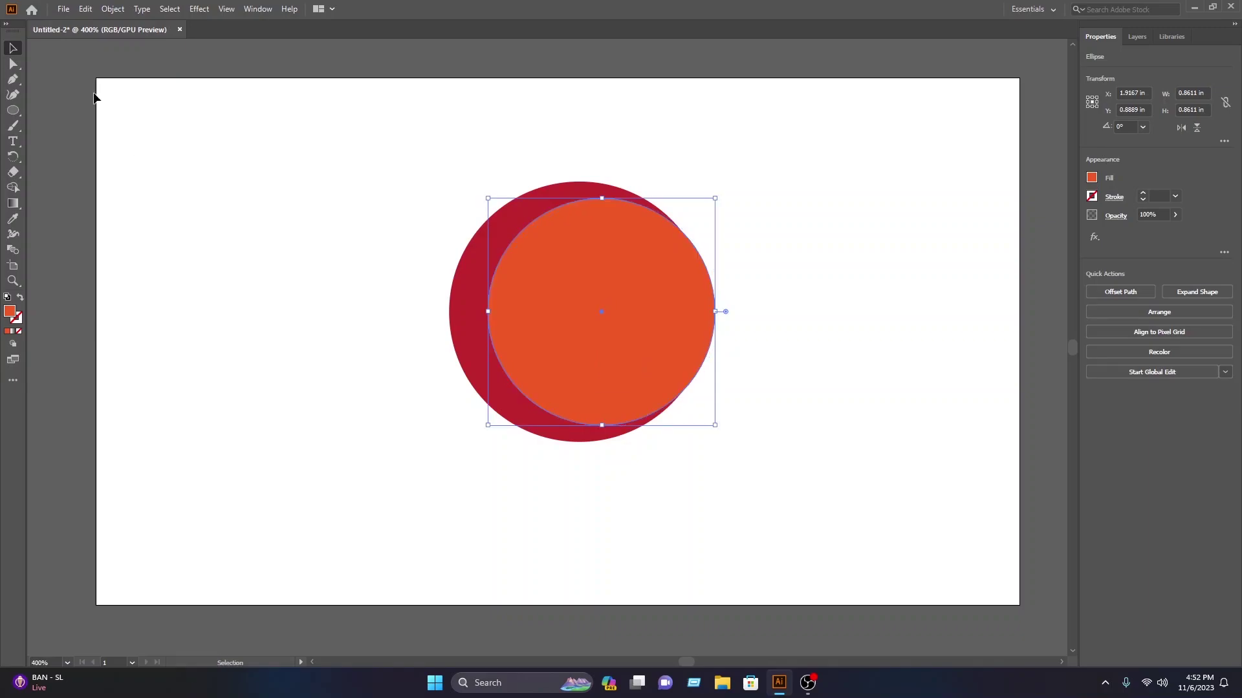
- Remove the orange circle's area from the red circle with Shape Builder, including the outer sliver, to leave a dark red crescent
drag(421, 148, 771, 461)
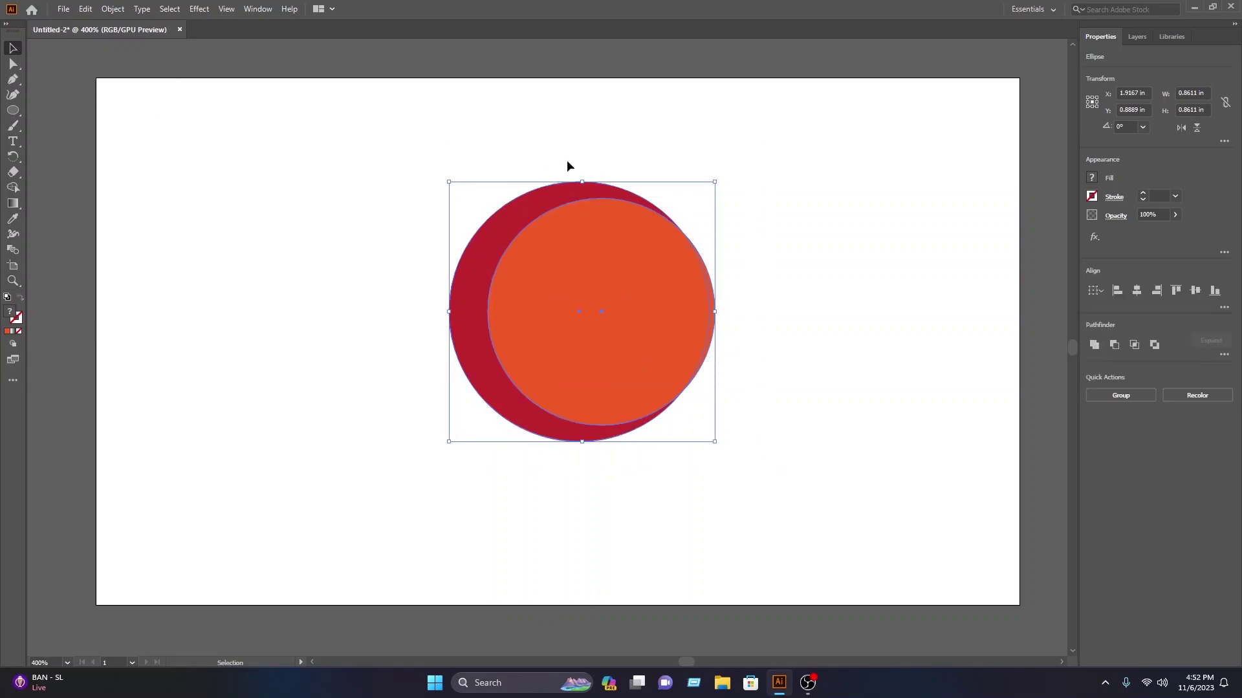
click(11, 189)
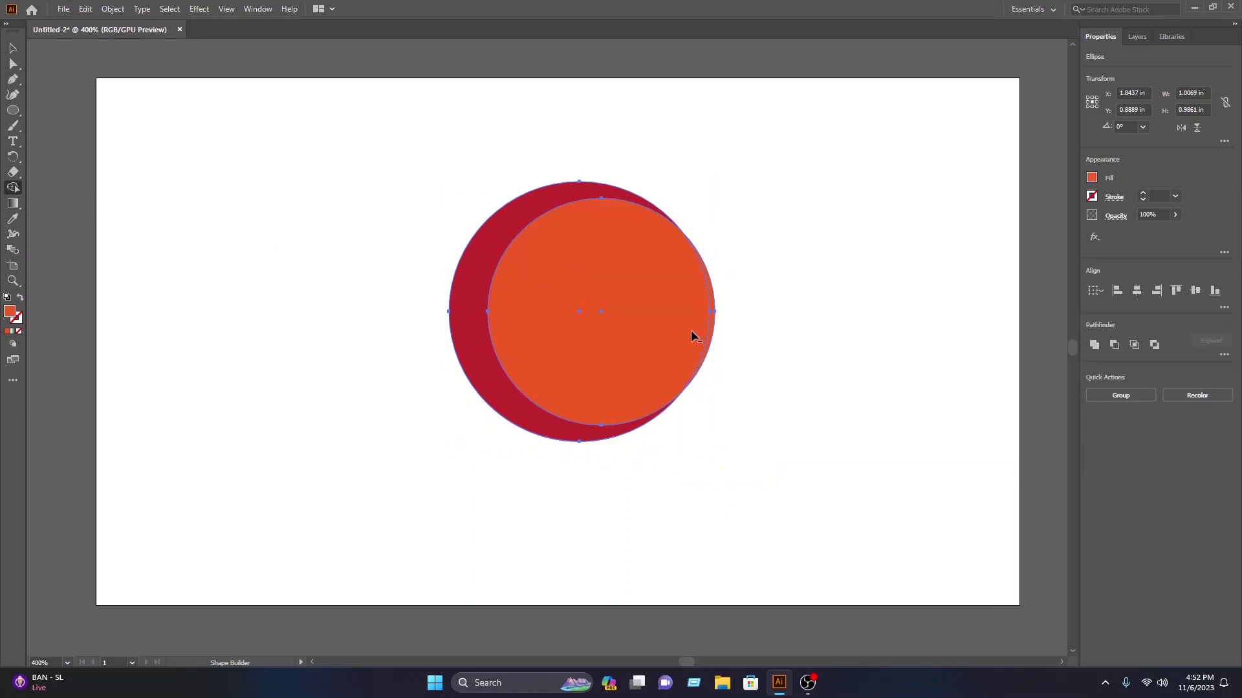
alt+click(642, 281)
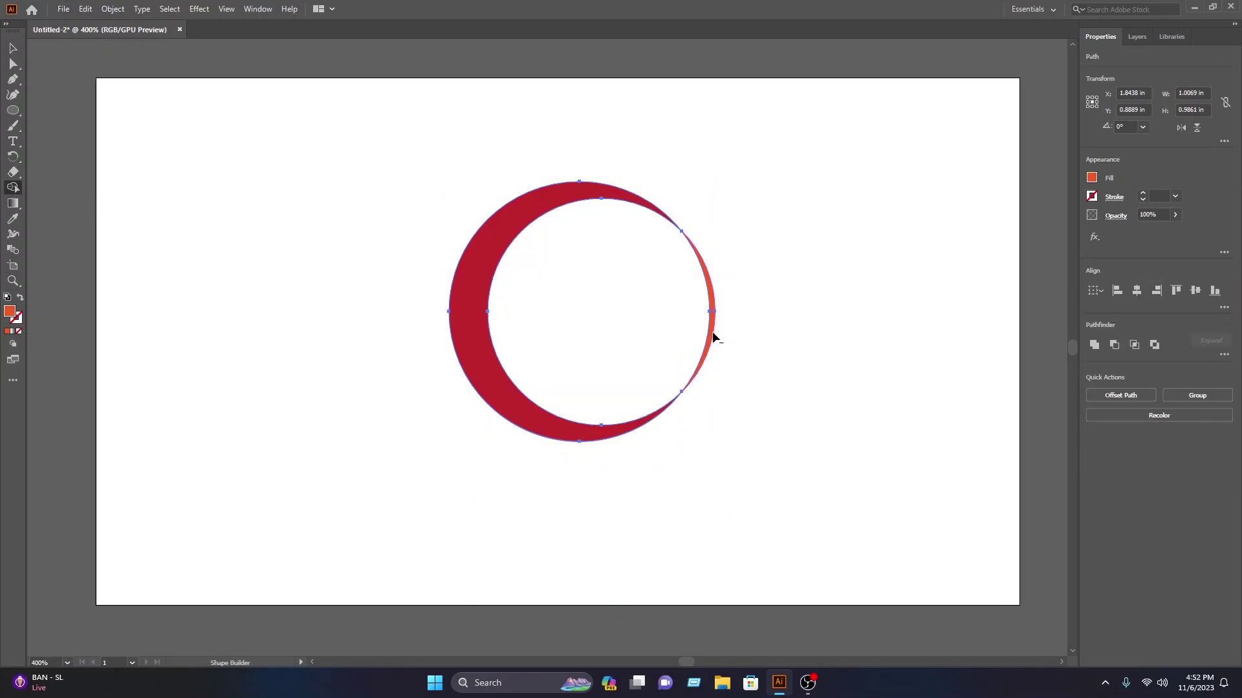
alt+click(711, 332)
click(13, 48)
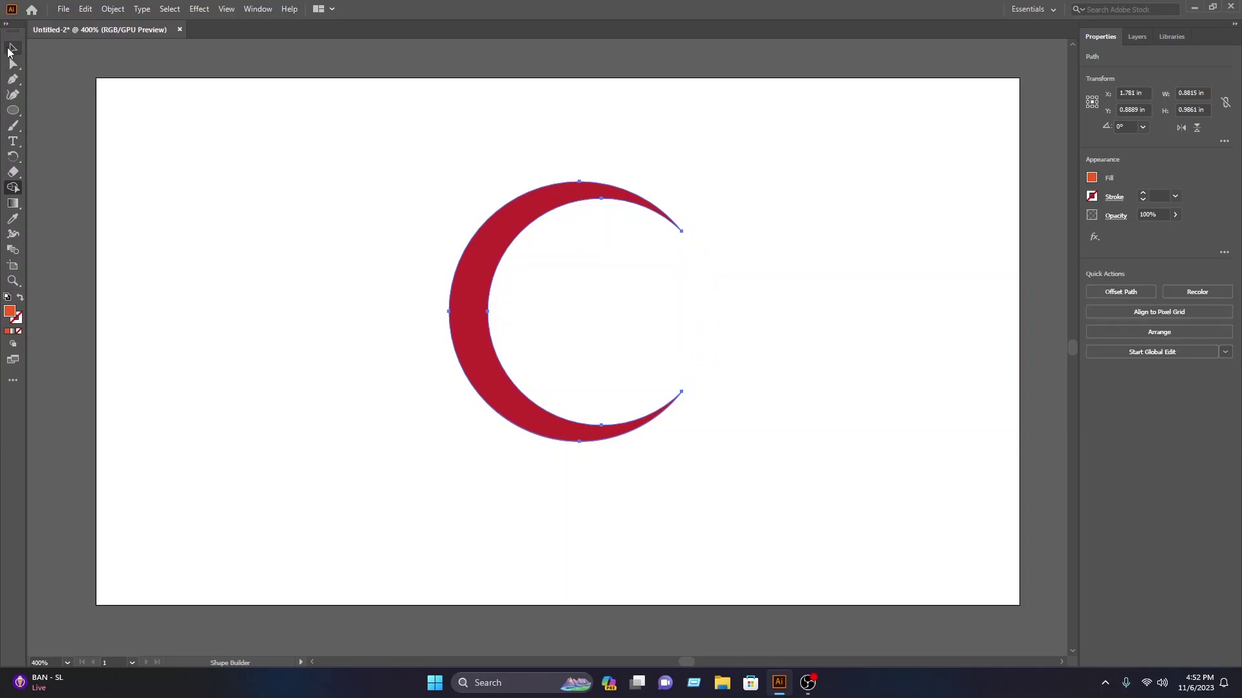
- Move the crescent to the left, duplicate it, and rotate the copy about 180° so the two interlock around an open almond-shaped center
drag(528, 204, 435, 227)
click(493, 92)
click(436, 212)
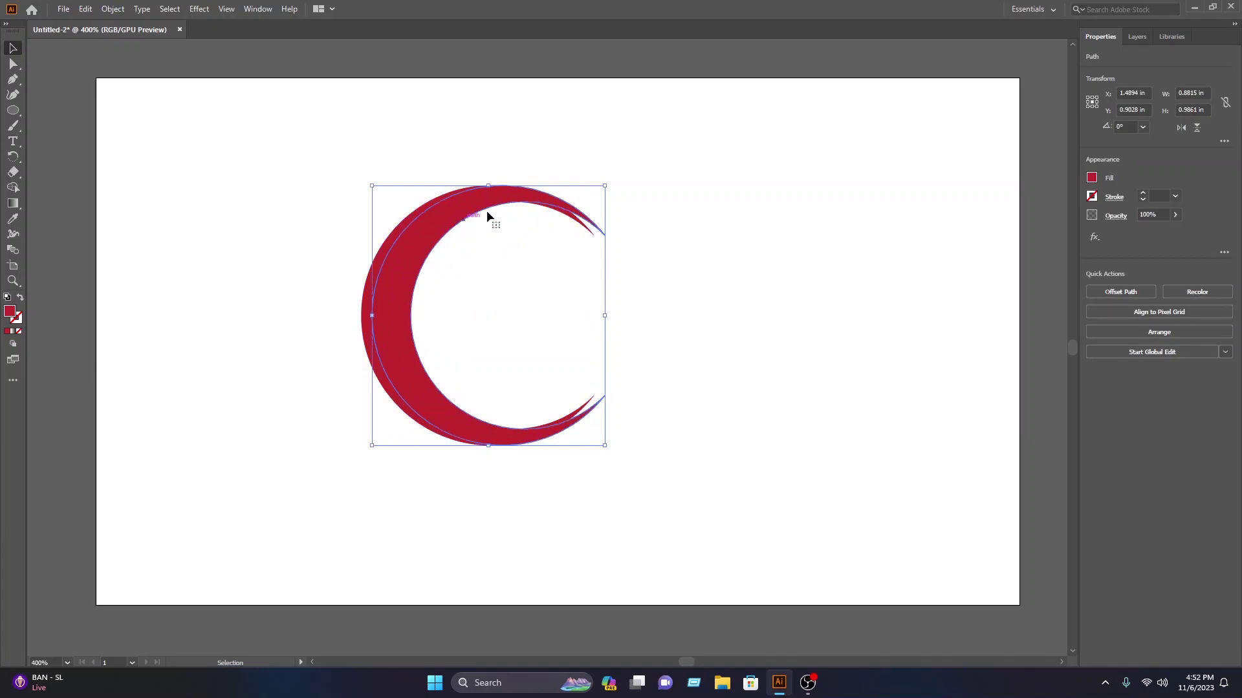
drag(608, 181, 391, 423)
drag(578, 348, 567, 353)
click(479, 112)
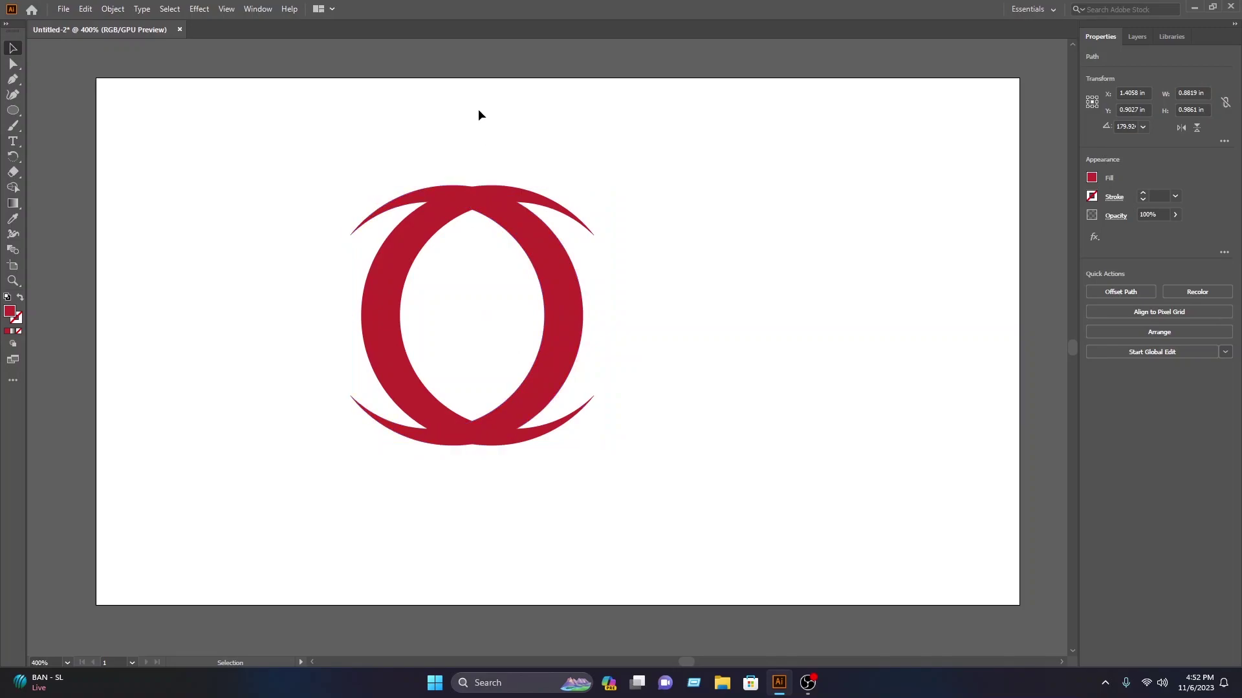
- Draw a dark red circle about 0.61 in wide right of the crescents and place a copy overlapping its left side
click(13, 110)
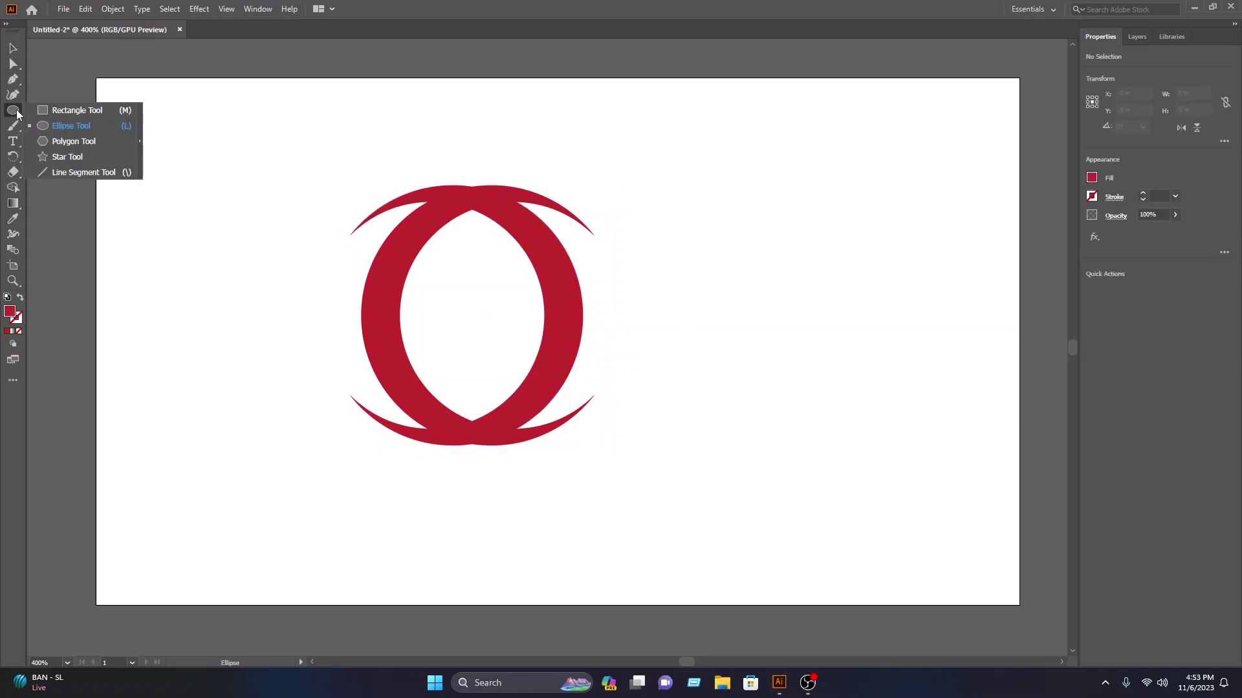
click(71, 126)
drag(731, 256, 894, 418)
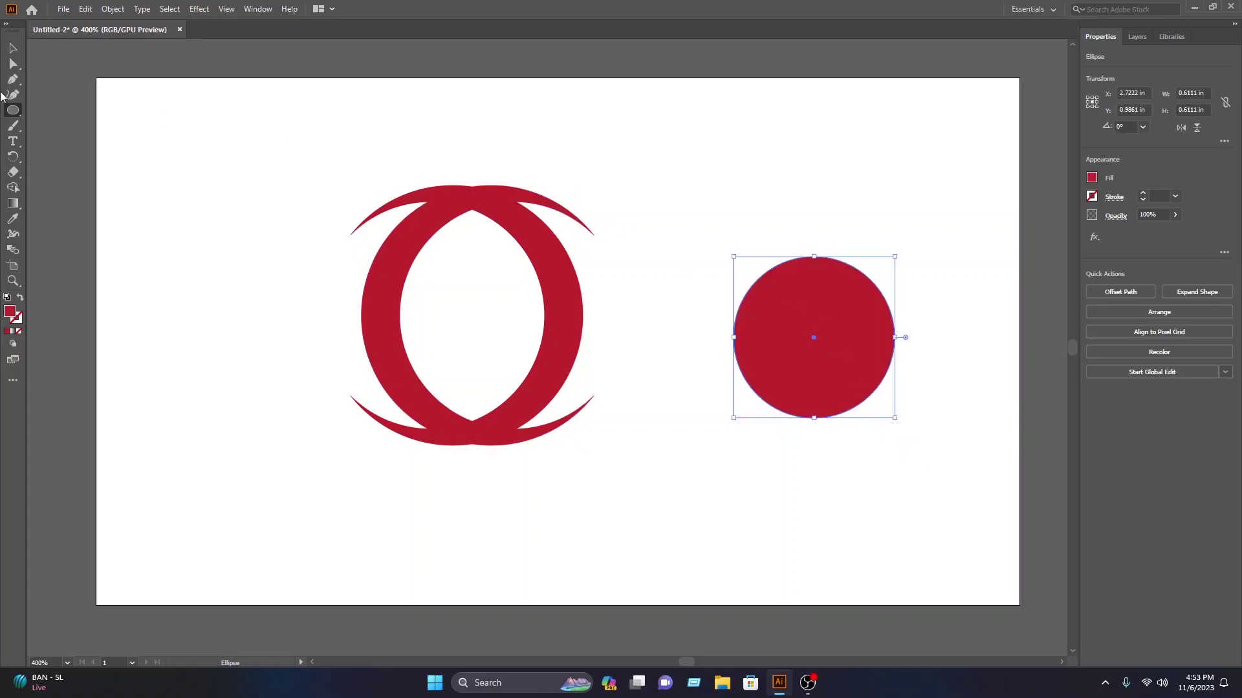
click(9, 48)
drag(842, 316, 716, 319)
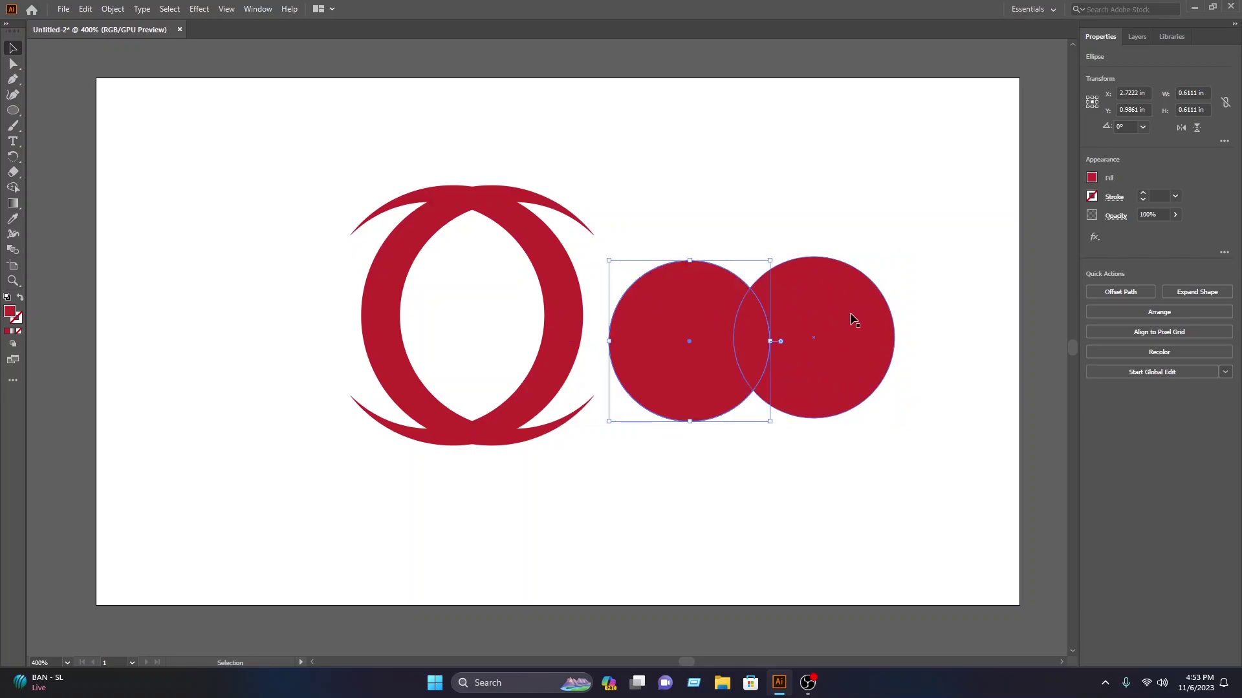
- Fill the left circle with orange and move both circles slightly away from the crescents
click(1093, 177)
click(1060, 224)
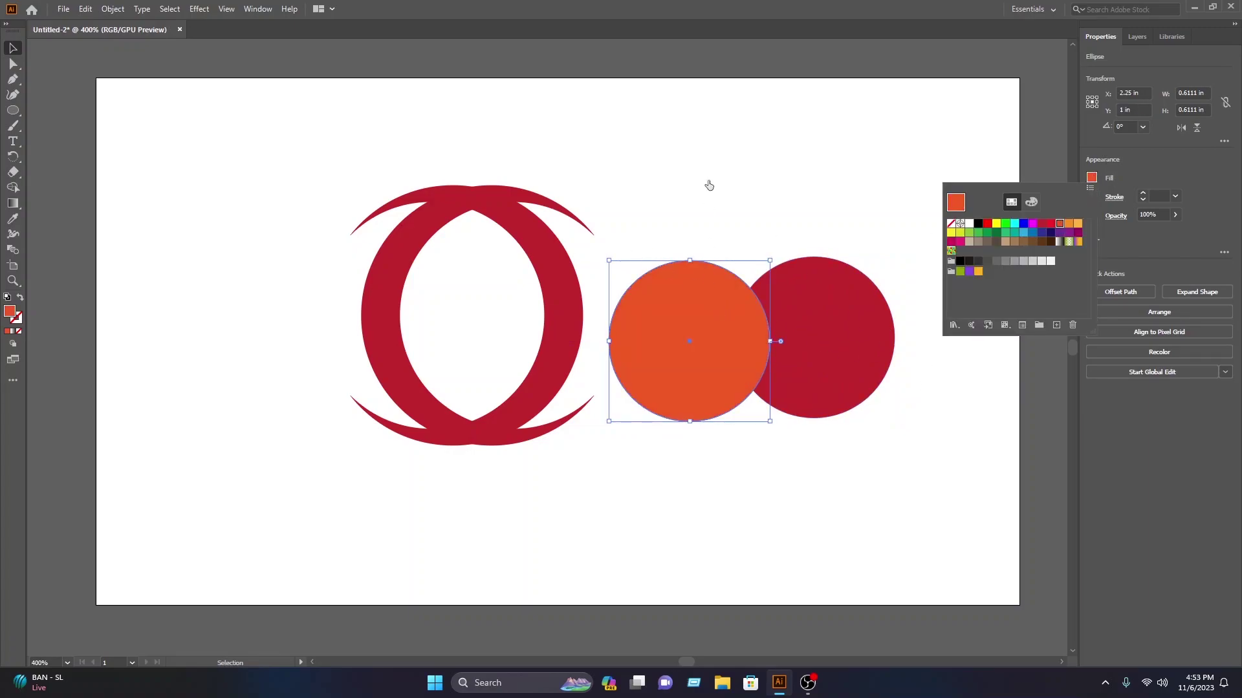
click(710, 168)
drag(921, 471, 660, 291)
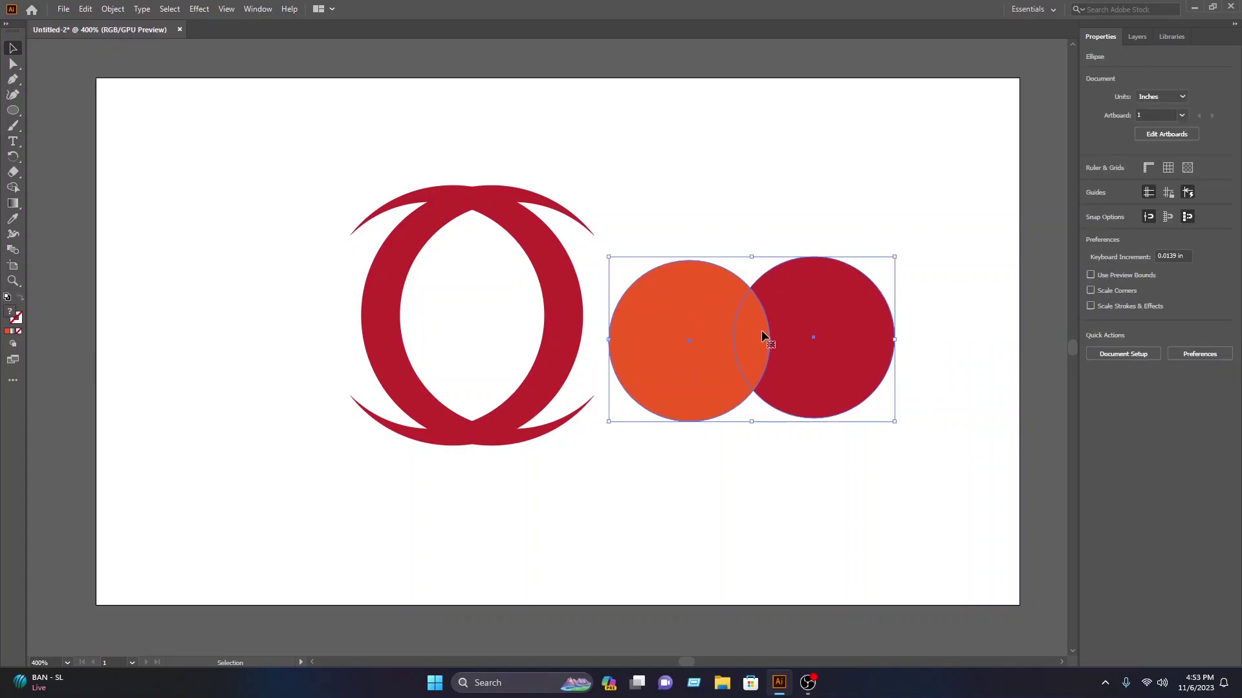
drag(714, 324, 760, 331)
click(804, 144)
- Stretch the orange and dark red circles vertically into overlapping ellipses with nearly the same top height
click(758, 311)
drag(734, 267, 734, 235)
click(860, 350)
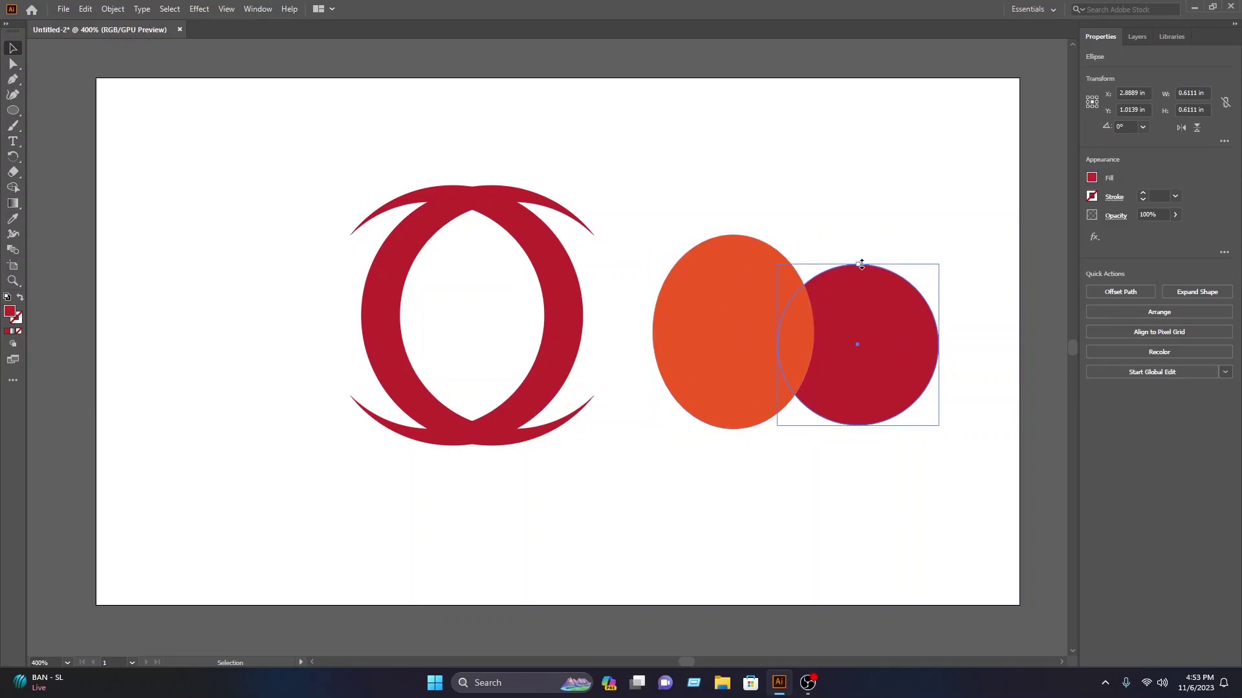
drag(858, 264, 858, 197)
click(743, 277)
drag(734, 235, 734, 201)
click(912, 181)
drag(575, 93, 698, 201)
- Remove the non-overlapping parts of the two ellipses with Shape Builder, keeping only the orange leaf-shaped intersection
drag(718, 117, 867, 428)
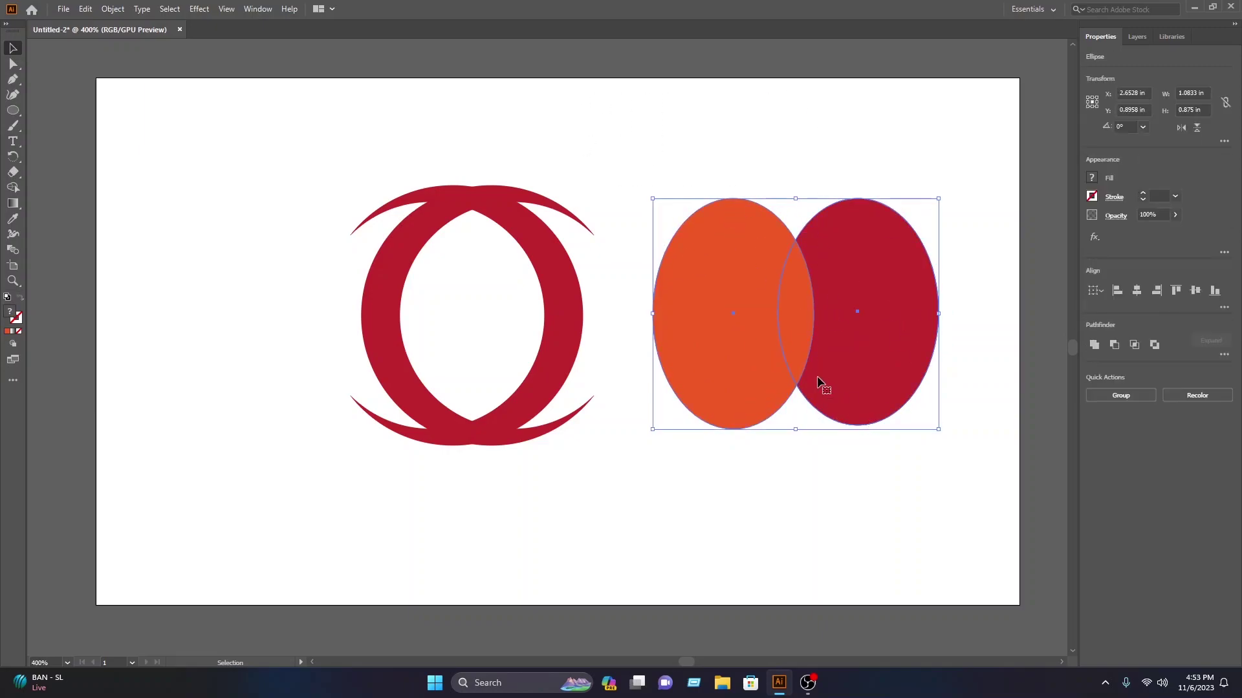
click(12, 187)
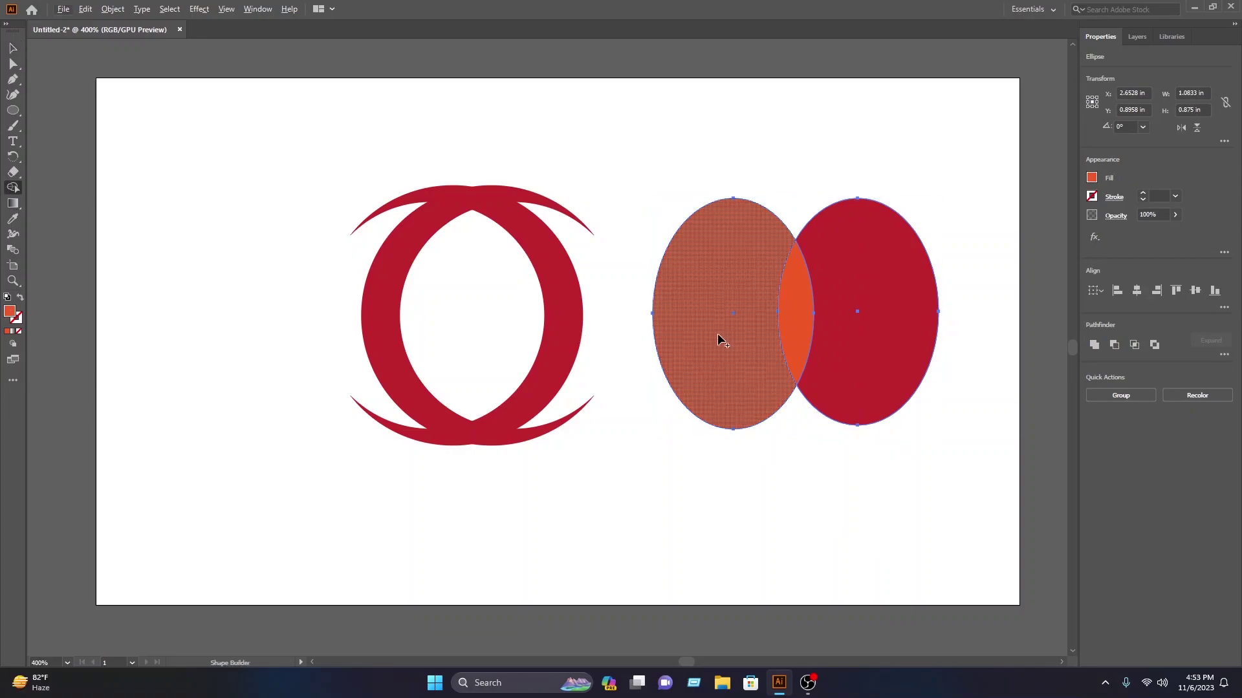
alt+click(732, 319)
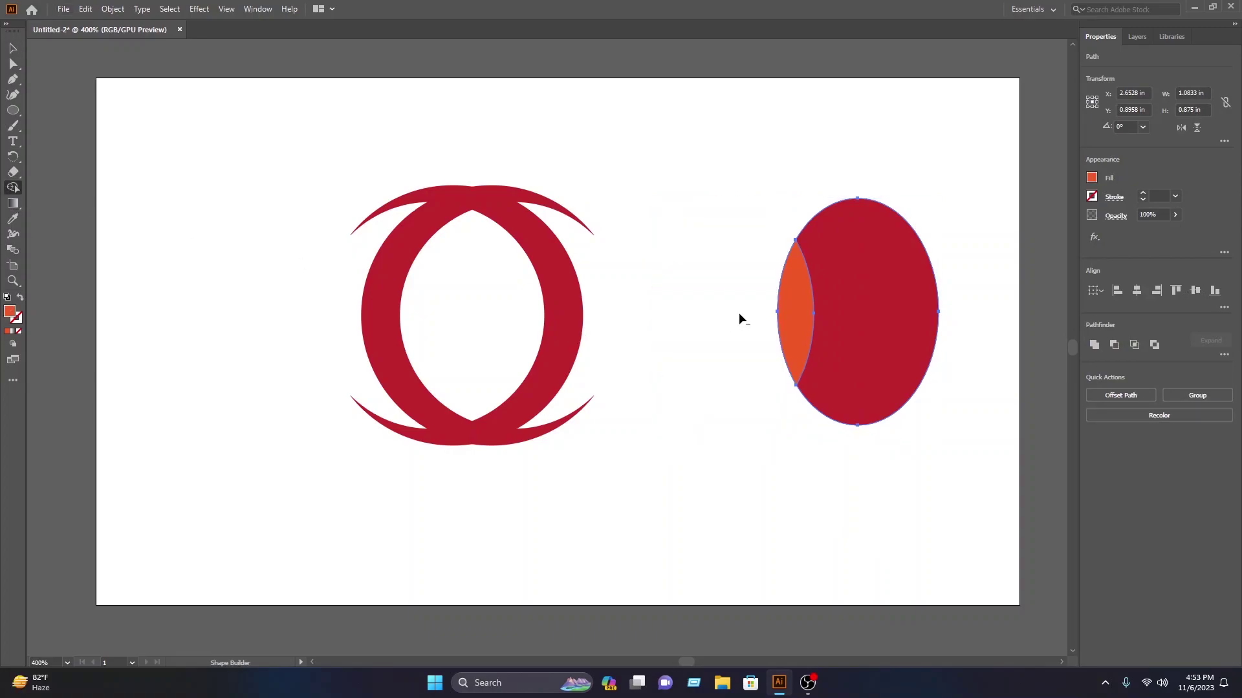
alt+click(878, 318)
key(v)
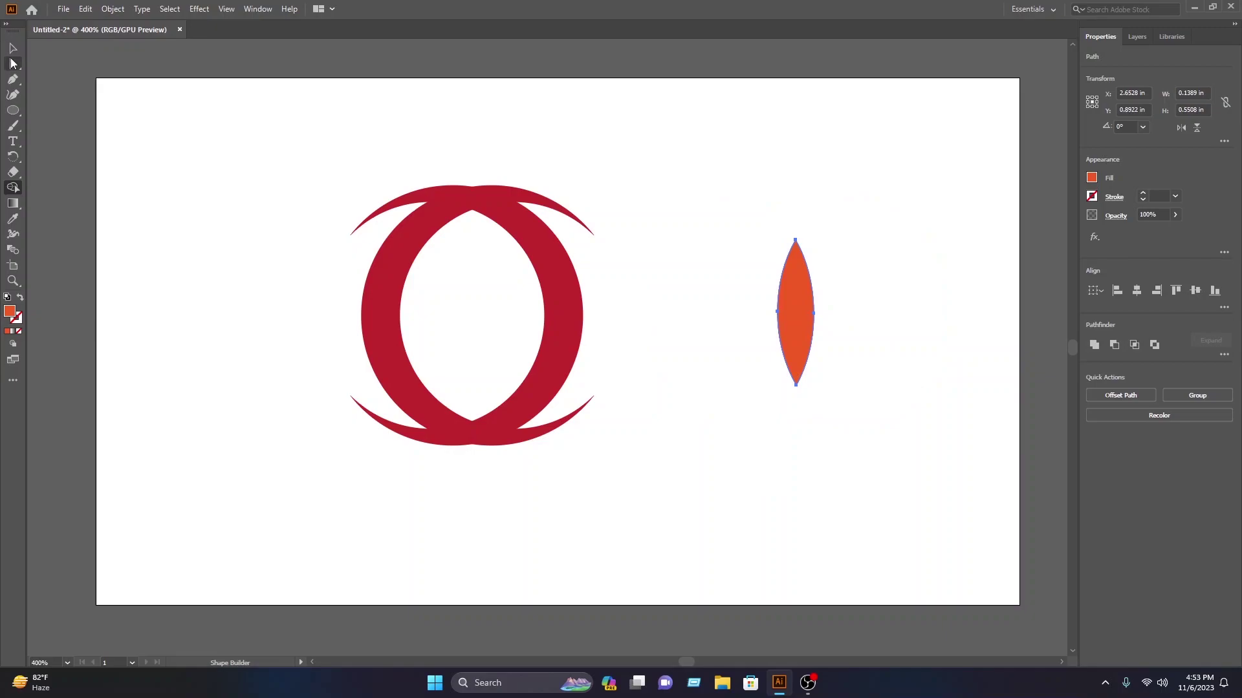
- Place an orange copy of the leaf shape inside the crescents and recolor the leaf outside them dark red
click(827, 272)
click(806, 310)
drag(806, 312, 487, 306)
click(607, 214)
click(491, 325)
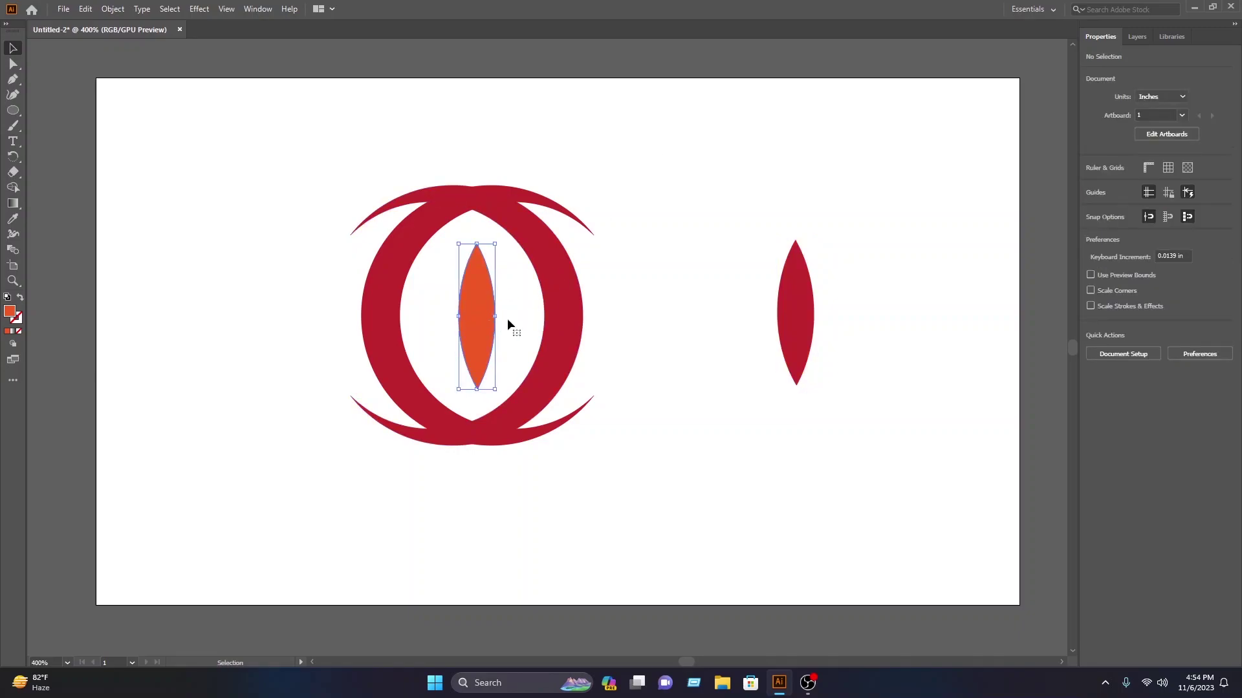
- Duplicate the dark red leaf and place a smaller copy at the top of the opening between the crescents
click(798, 319)
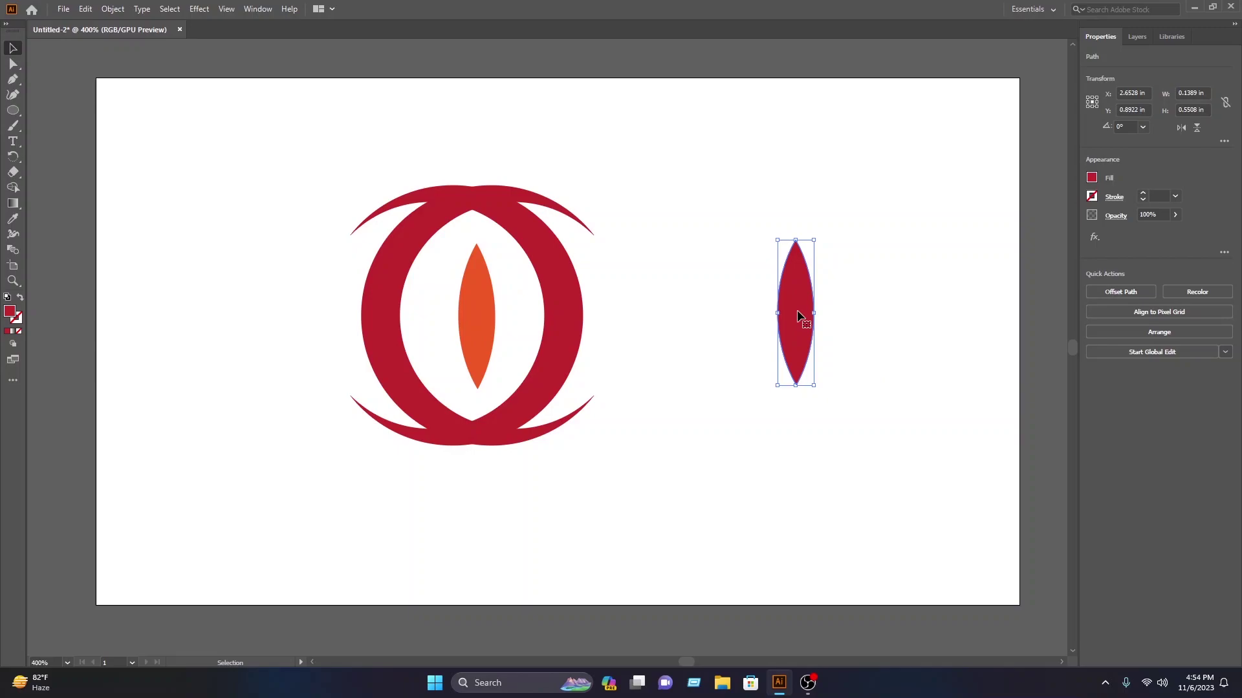
drag(800, 315, 730, 318)
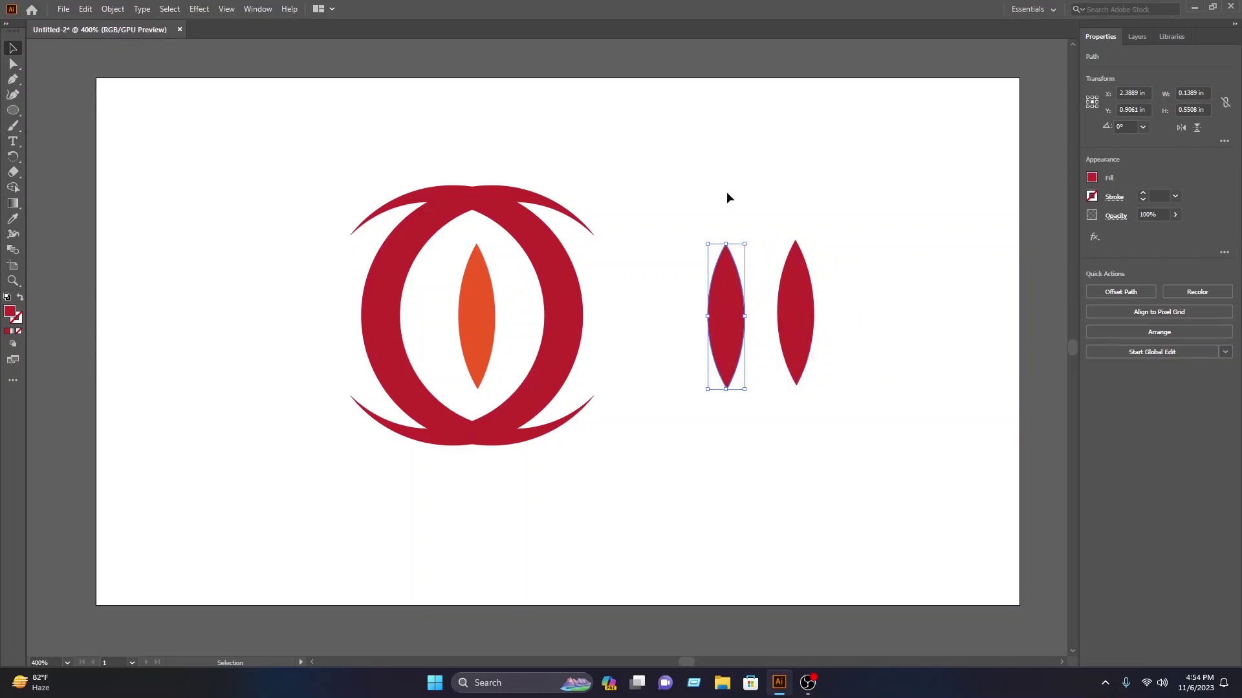
drag(728, 244, 488, 273)
click(672, 159)
- Shrink the orange leaf to about 0.11 by 0.44 in and place the other dark red leaf, about 0.05 by 0.18 in, beneath it
click(479, 304)
click(554, 139)
drag(795, 314, 475, 323)
drag(500, 263, 480, 399)
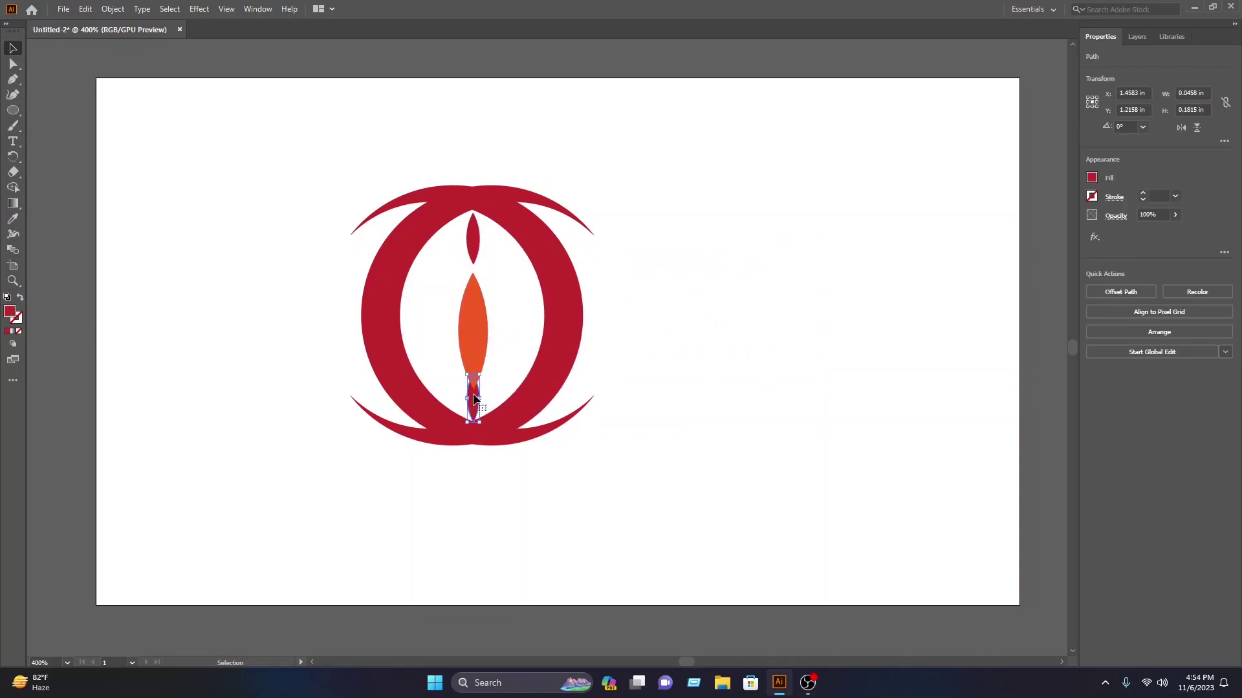
- Adjust the orange leaf upward so it sits between the two small dark red leaves
click(482, 327)
drag(473, 273, 477, 266)
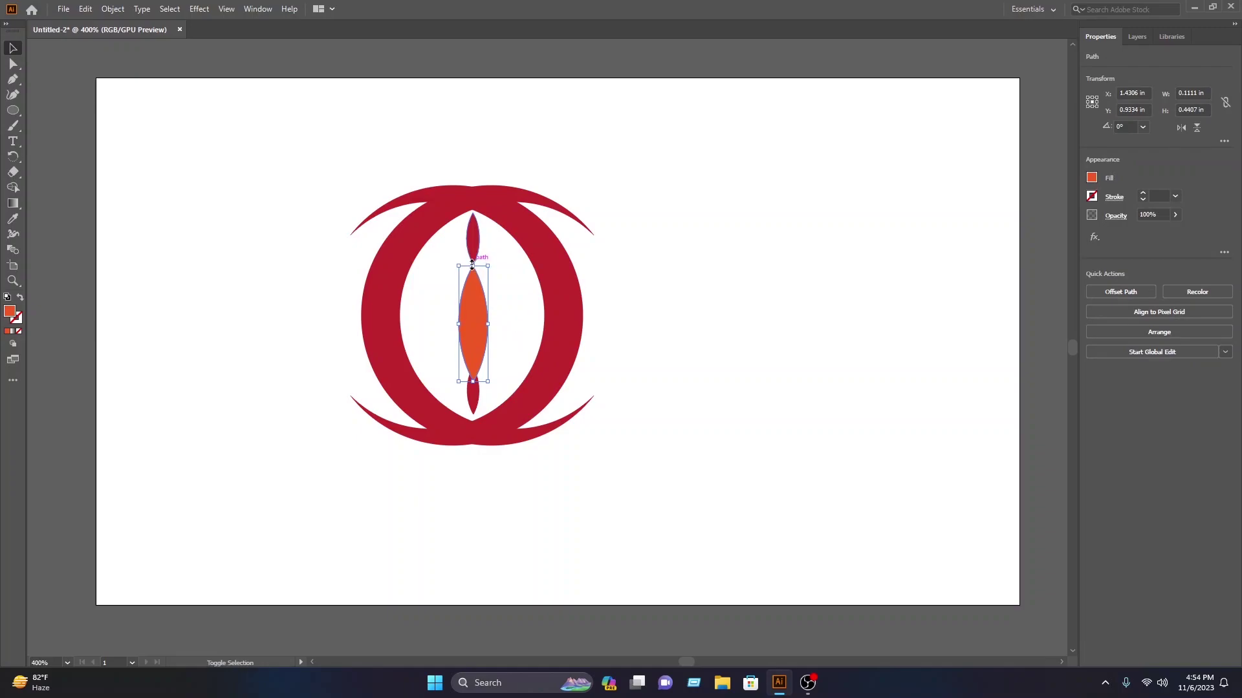
click(650, 297)
- Shrink the upper dark red leaf slightly and nudge it up to leave a gap above the orange leaf
click(479, 234)
drag(479, 213, 480, 221)
key(Up)
key(Up)
click(493, 233)
- Shrink the lower dark red leaf slightly to leave a gap below the orange leaf
click(476, 398)
drag(479, 369, 476, 375)
click(743, 319)
click(480, 241)
click(490, 323)
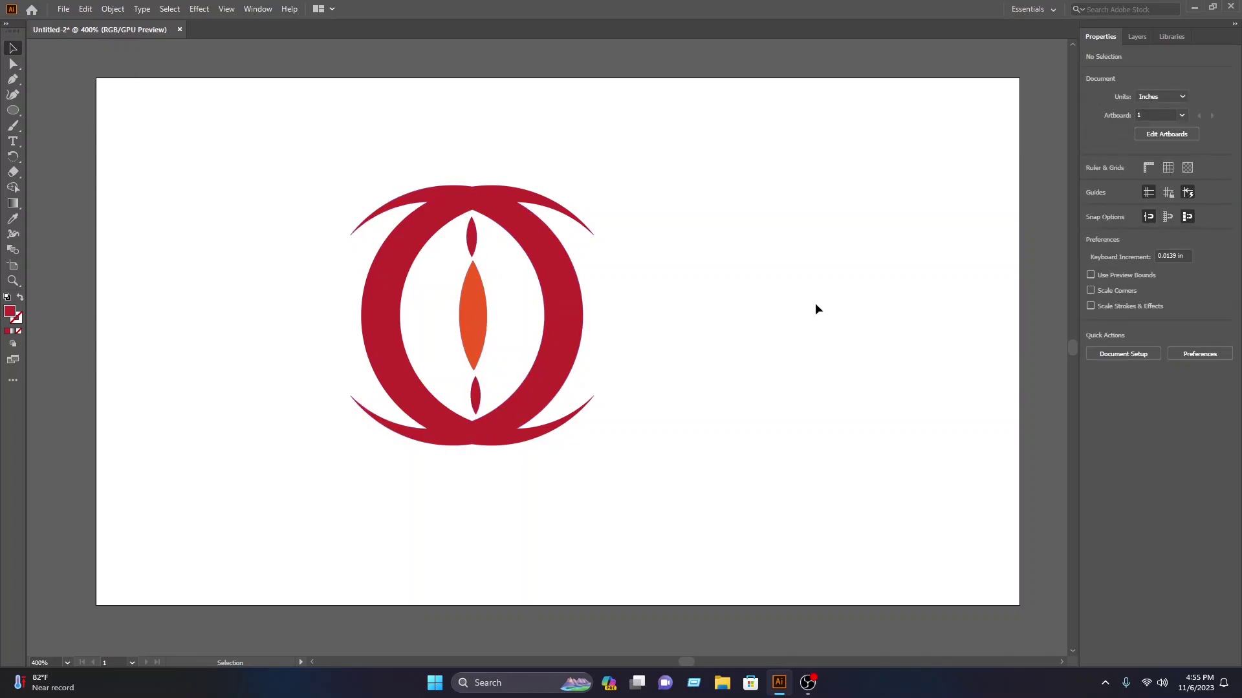
- Lock the two crescent paths within Layer 1
drag(595, 465, 520, 165)
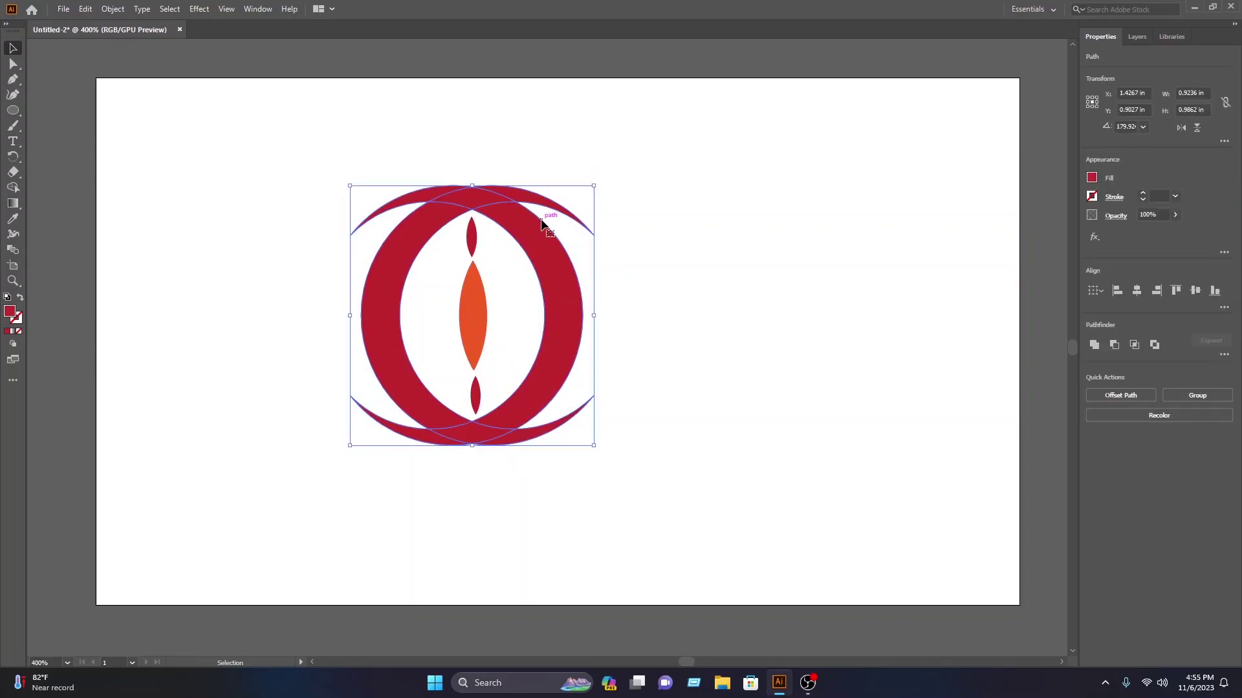
click(1137, 36)
click(1120, 57)
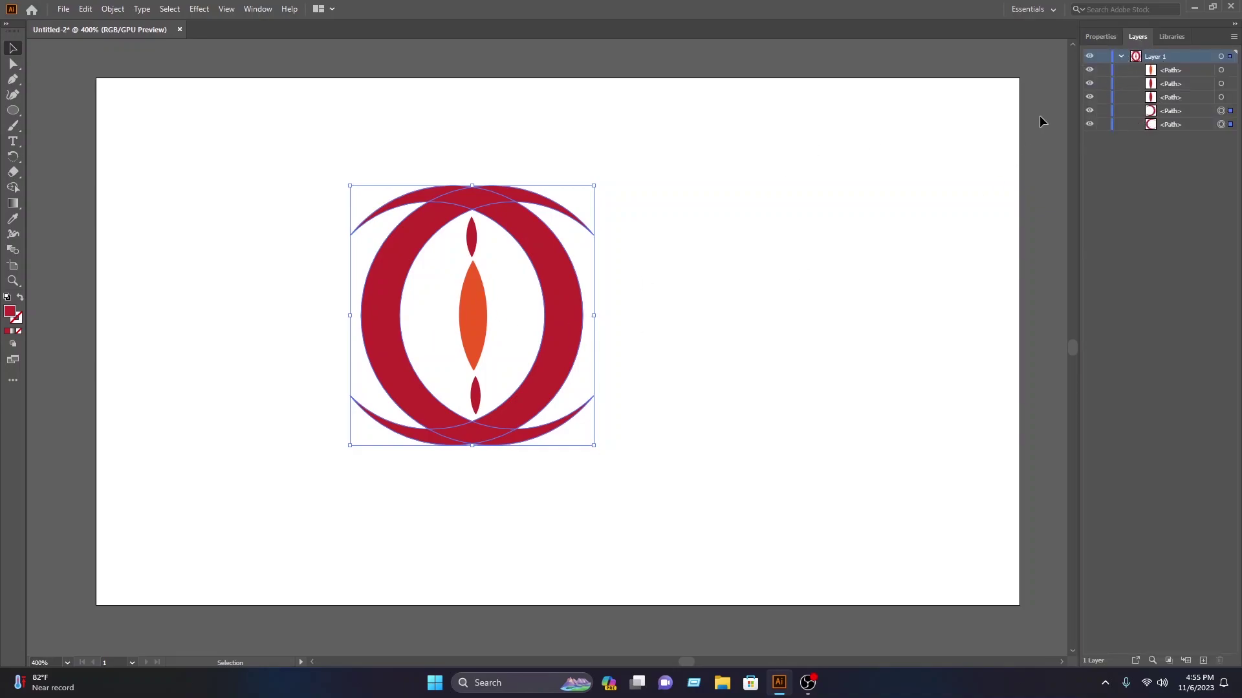
click(1103, 125)
click(1103, 110)
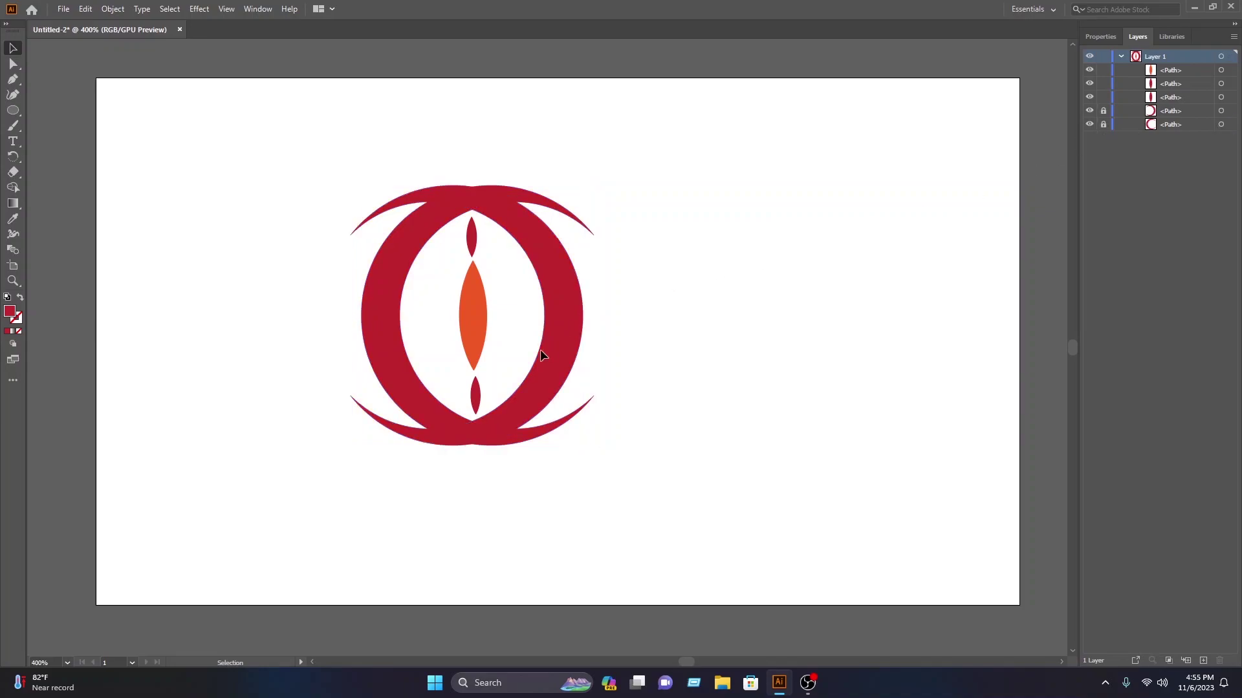
- Add a horizontal copy of the three-leaf column across its centre and shrink it to fit inside the two crescents
drag(496, 397, 487, 317)
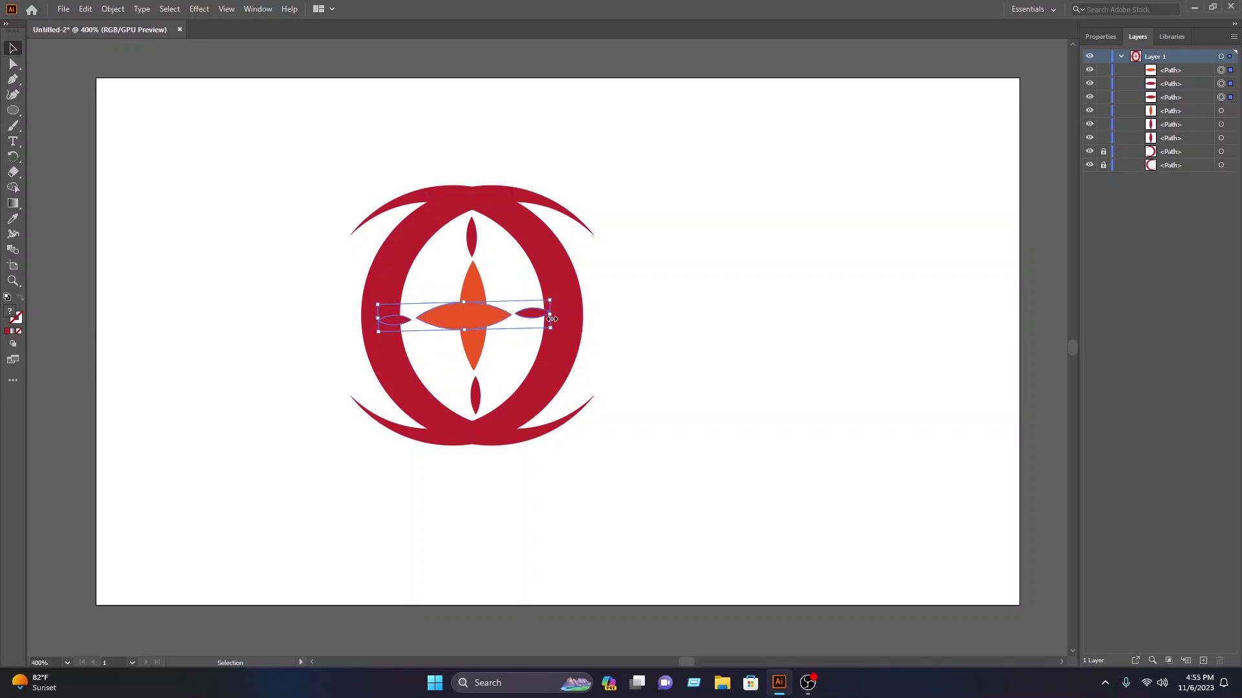
drag(578, 316, 540, 315)
click(823, 281)
scroll(1030, 189, up, 1)
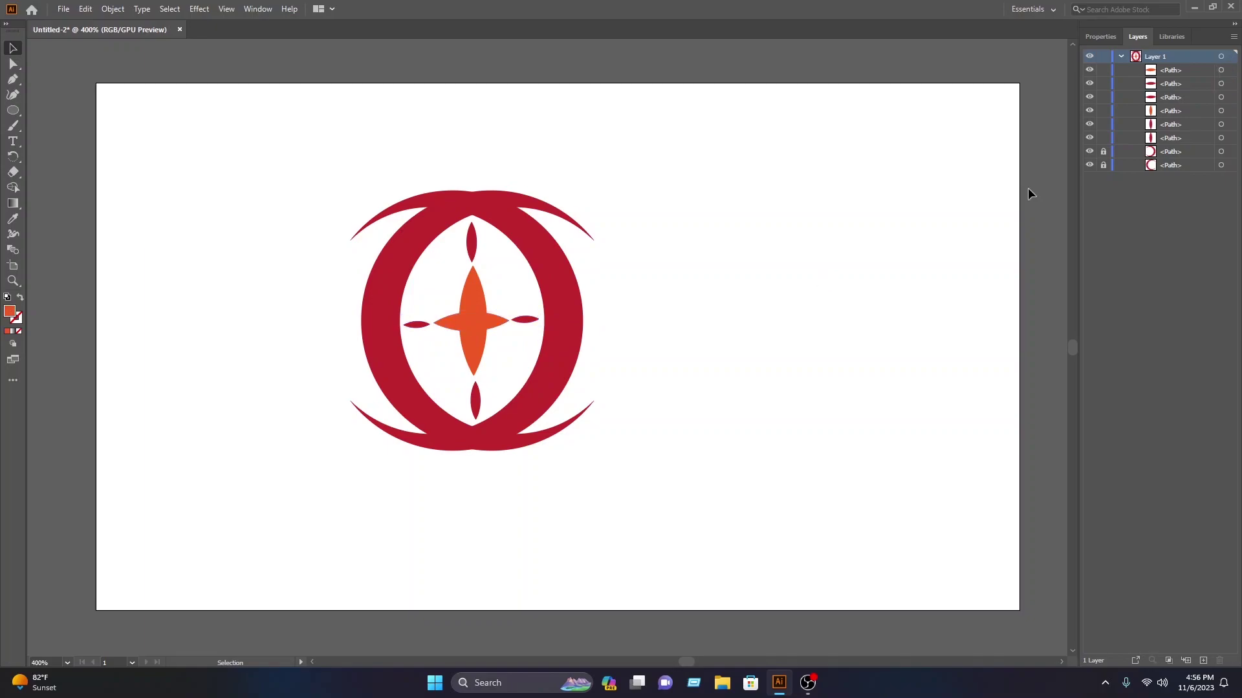
- Unlock the crescents and move the whole emblem to the middle of the artboard
drag(795, 402, 283, 130)
drag(468, 209, 567, 221)
click(713, 142)
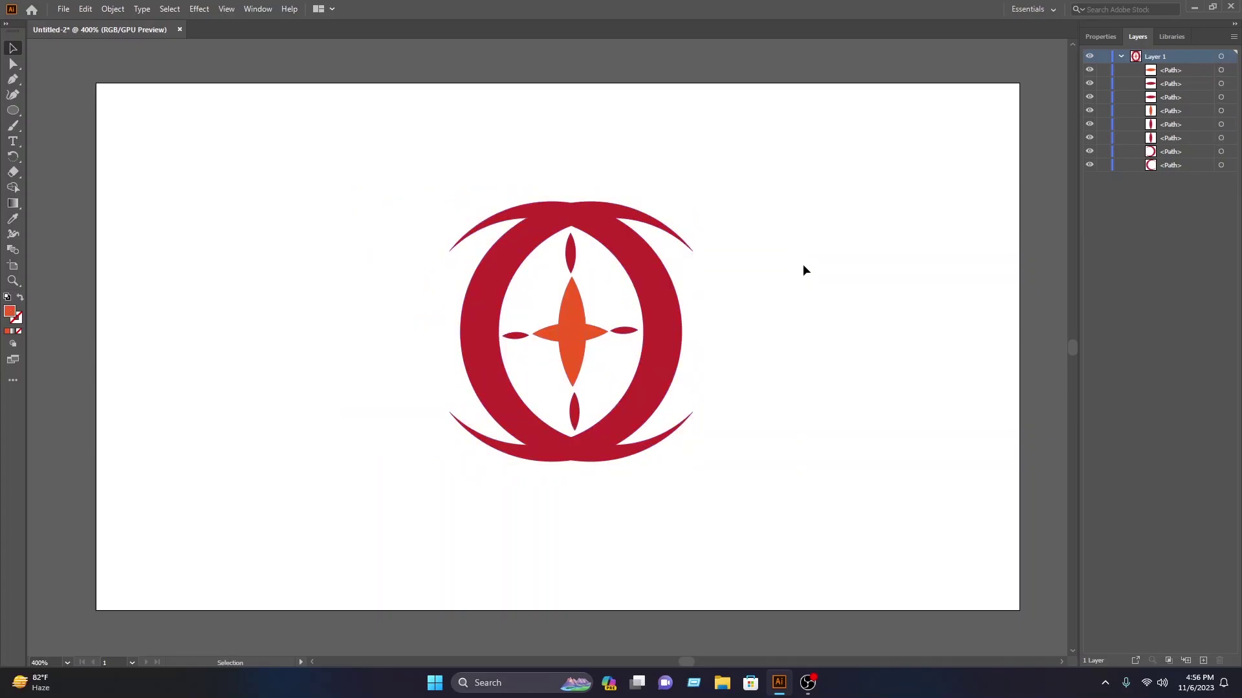
- Fill the crescent with its thick side on the right with a white-to-black linear gradient, angled diagonally at about -35°
click(673, 319)
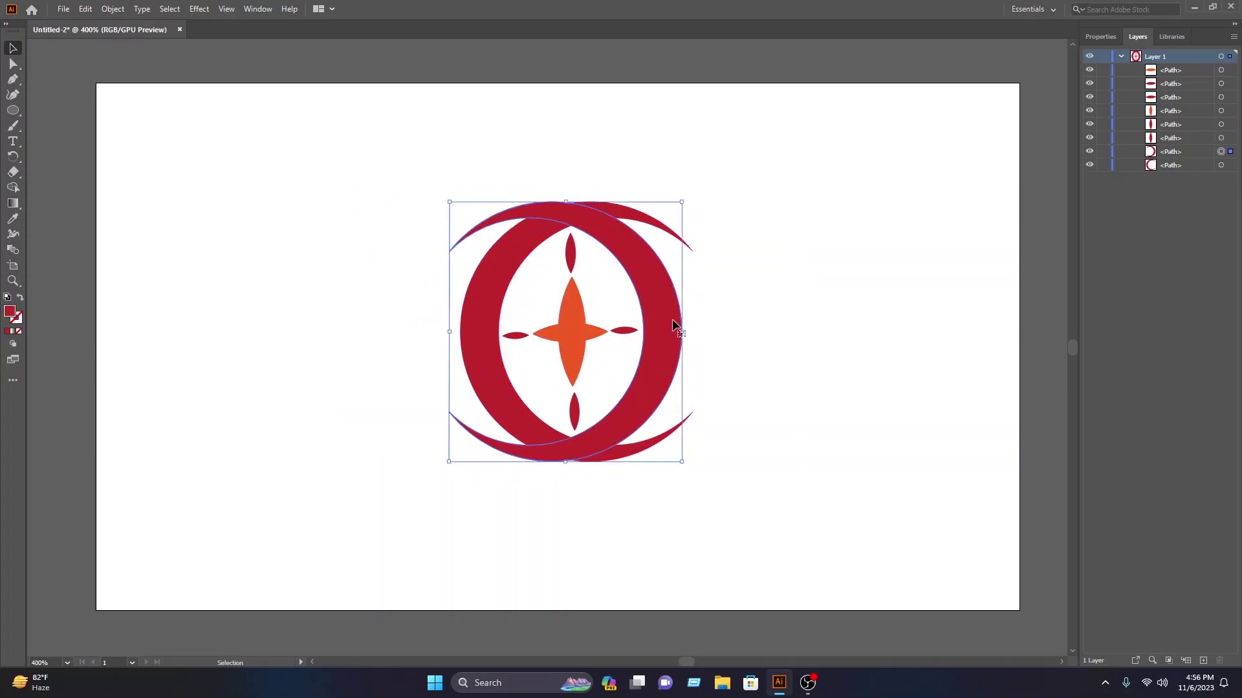
click(13, 203)
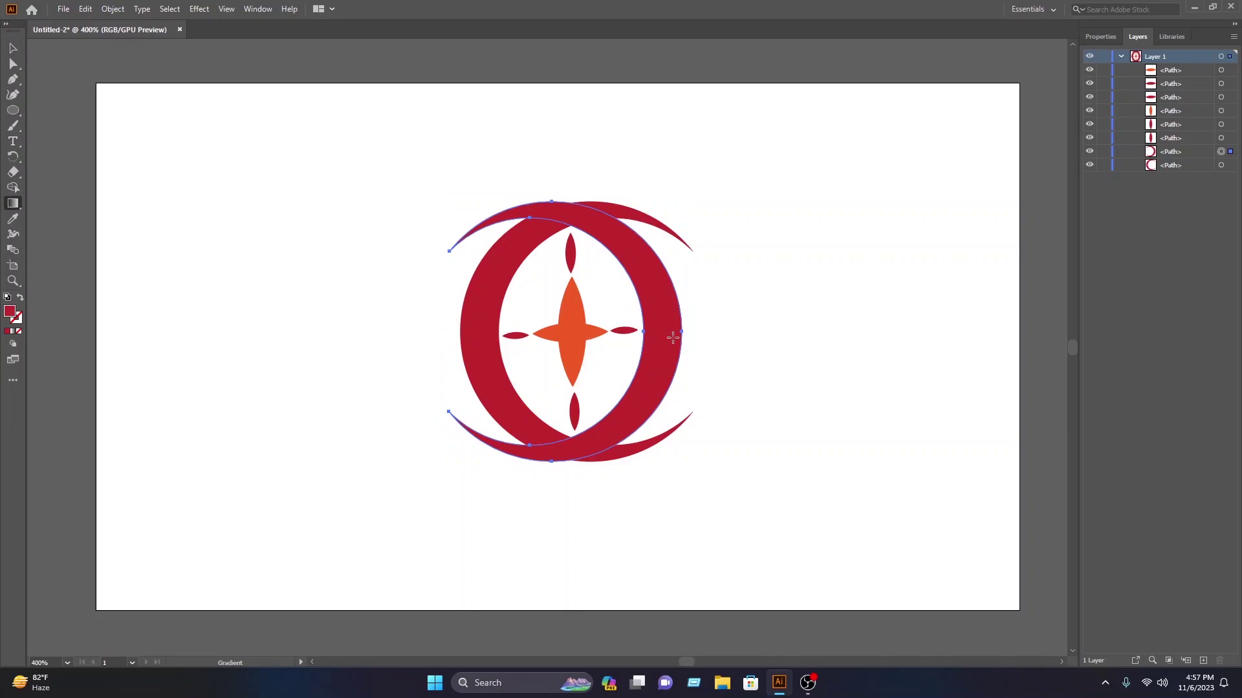
click(659, 317)
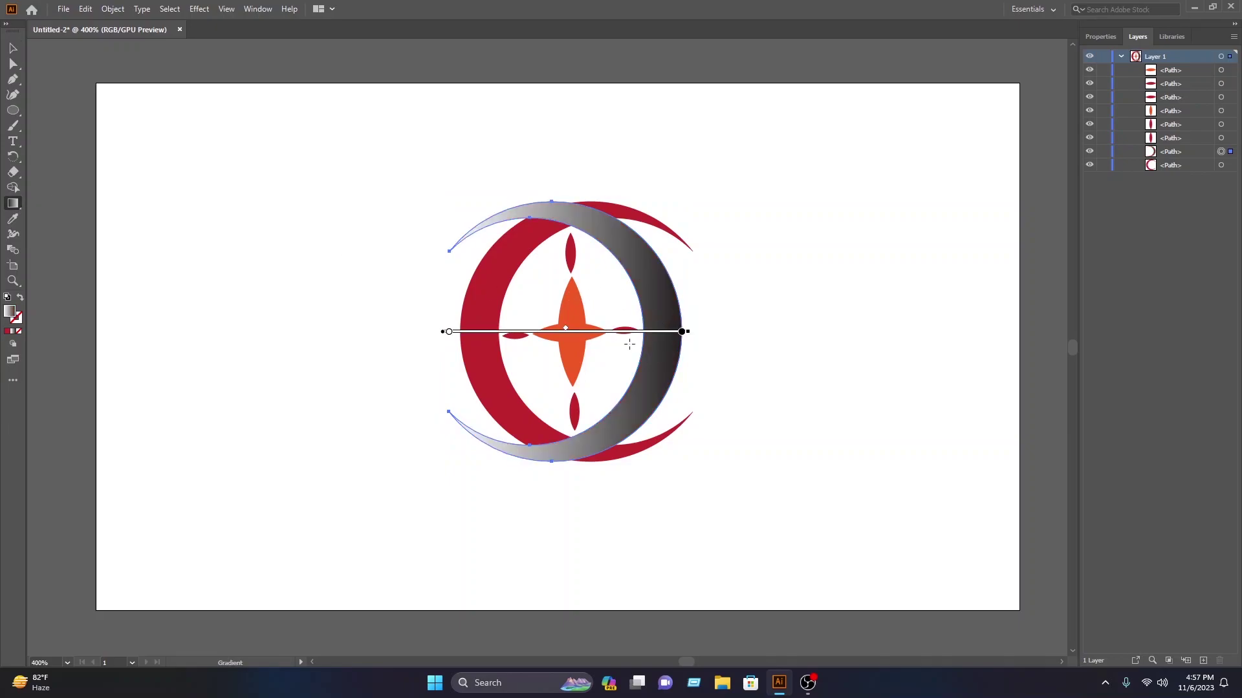
mouse_move(691, 332)
mouse_down()
mouse_move(642, 396)
mouse_move(643, 457)
mouse_move(673, 418)
mouse_up()
drag(586, 358, 626, 383)
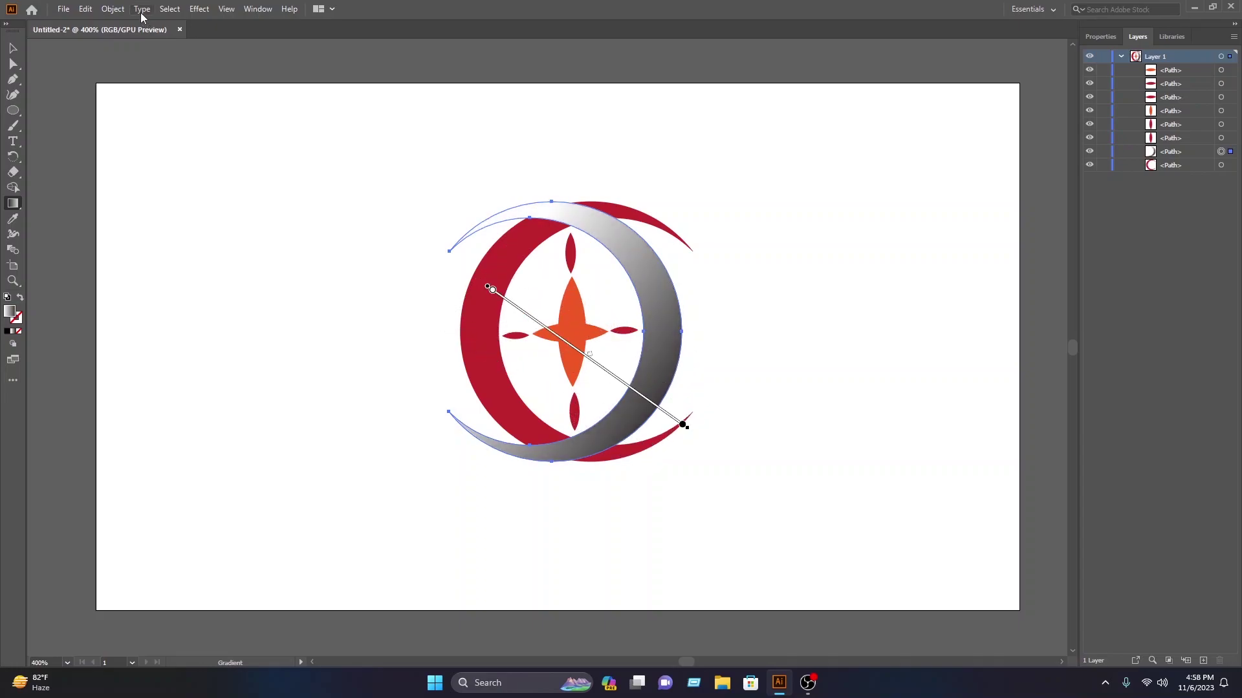
- Show the Gradient panel and dock it alongside Properties, Layers and Libraries
click(256, 9)
scroll(323, 278, down, 1)
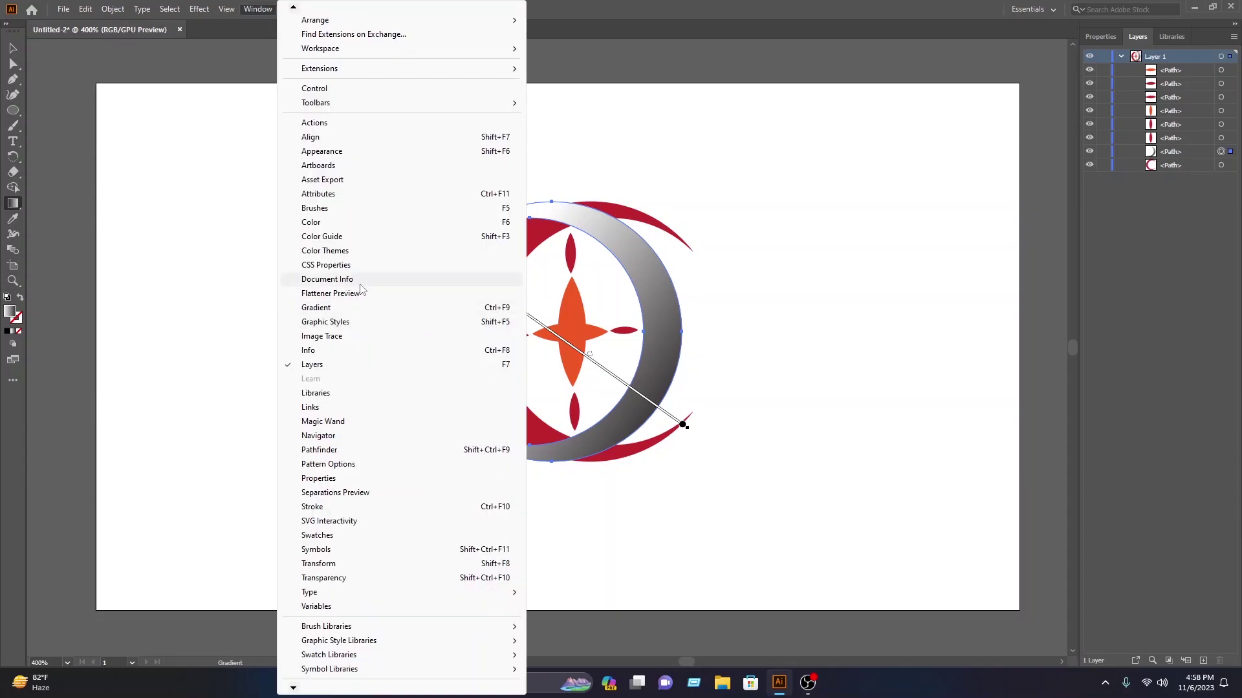
click(312, 306)
drag(526, 375, 1197, 40)
- Place the dark gradient stop at location 93.7186% and recolor it bright red
drag(1215, 282, 1208, 281)
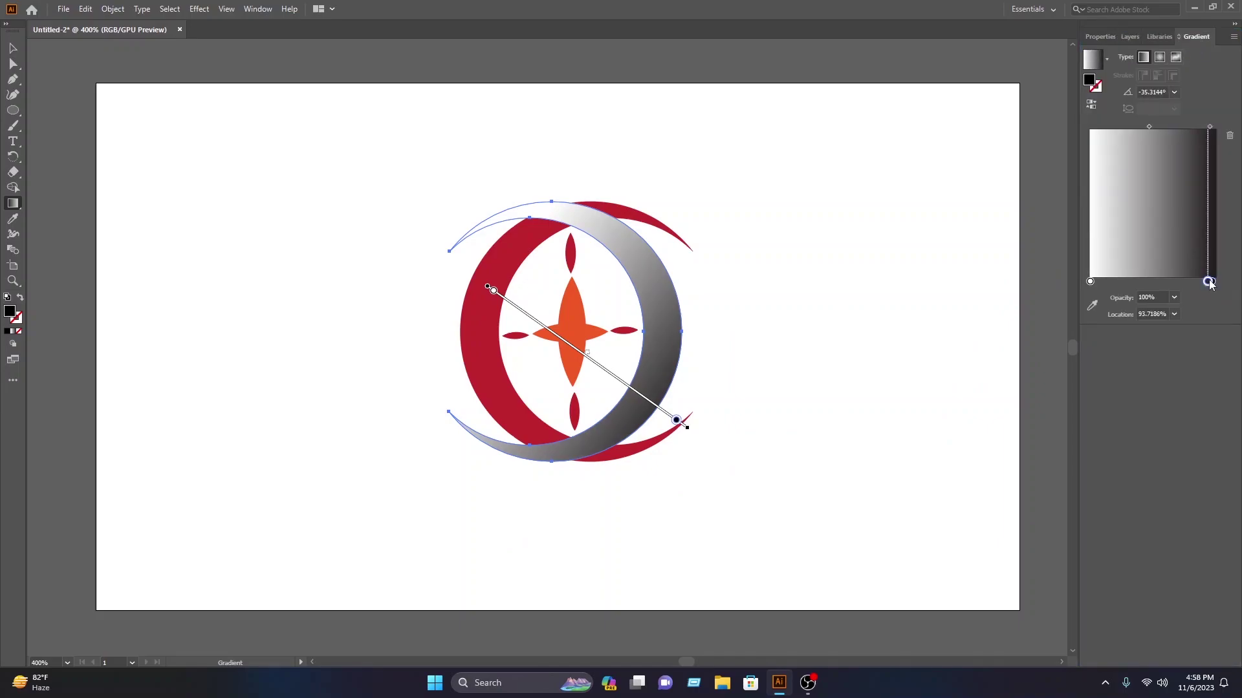
double_click(1091, 83)
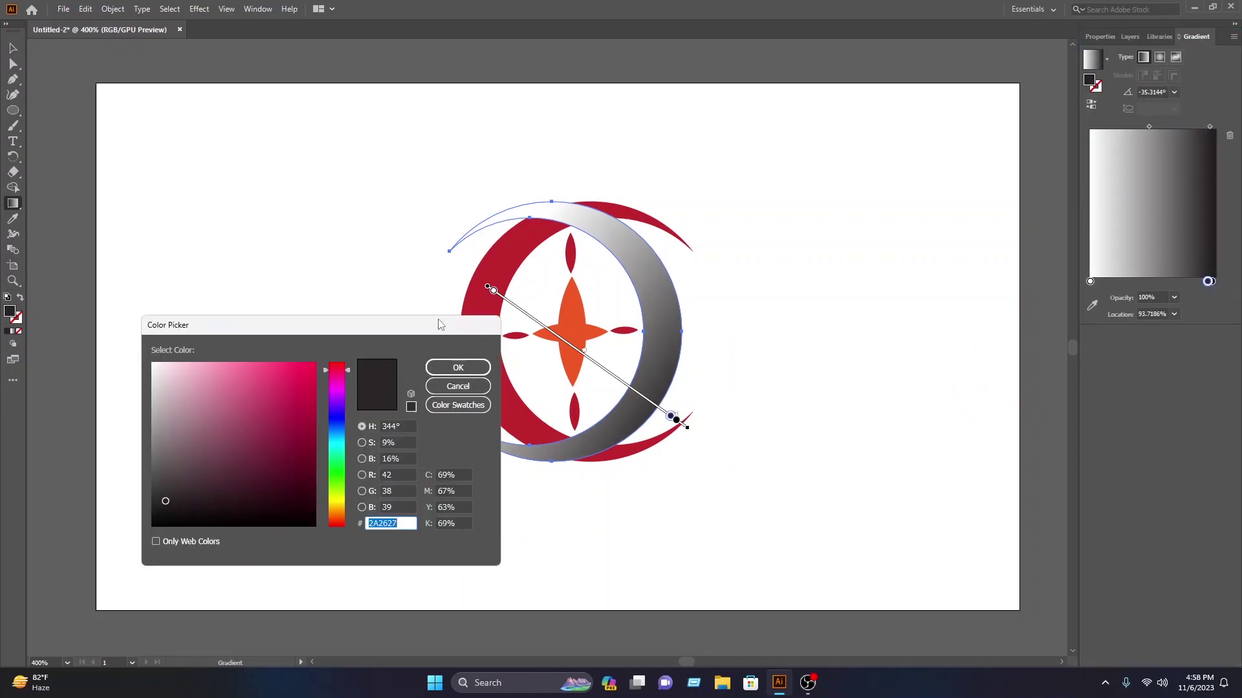
text(262323)
click(309, 364)
click(458, 367)
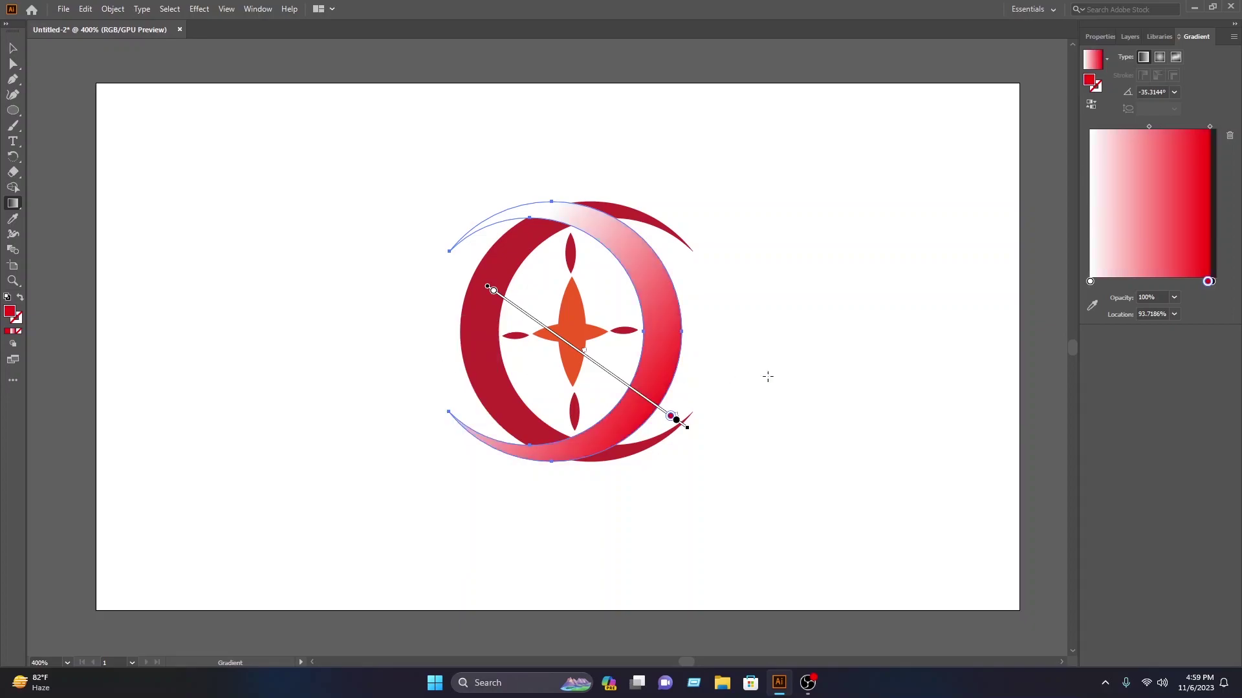
- Recolor the white starting stop of the crescent's gradient to light grey
click(1090, 282)
double_click(1092, 83)
mouse_move(300, 381)
mouse_down()
mouse_move(300, 355)
mouse_move(218, 341)
mouse_move(233, 341)
mouse_up()
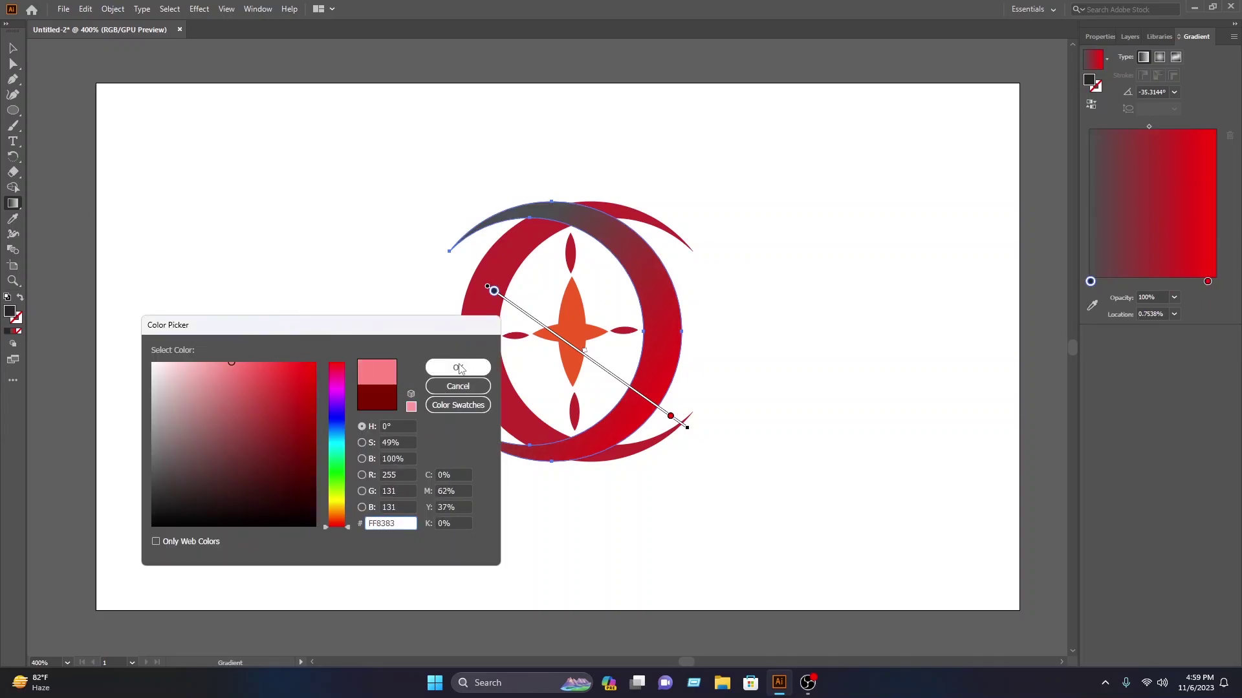
click(459, 368)
- Move the light grey stop to location 14.3216% and return the crescent's gradient to a 0° angle
drag(1091, 282, 1109, 282)
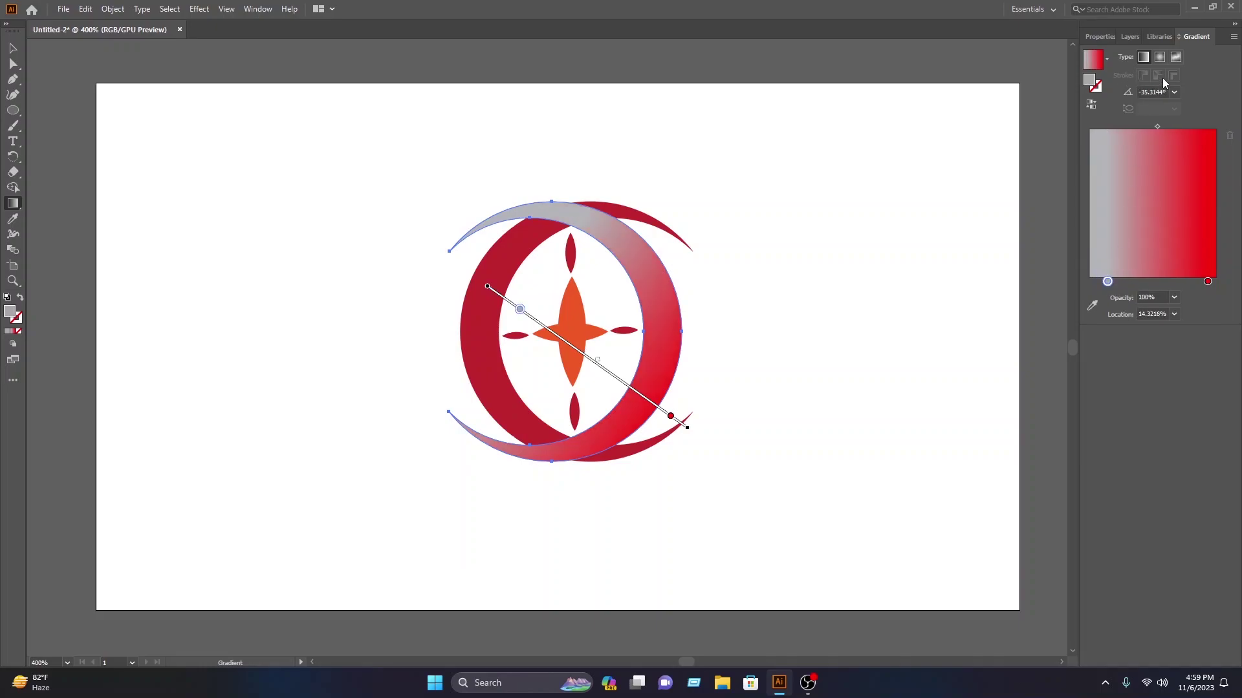
key(ctrl+z)
click(13, 48)
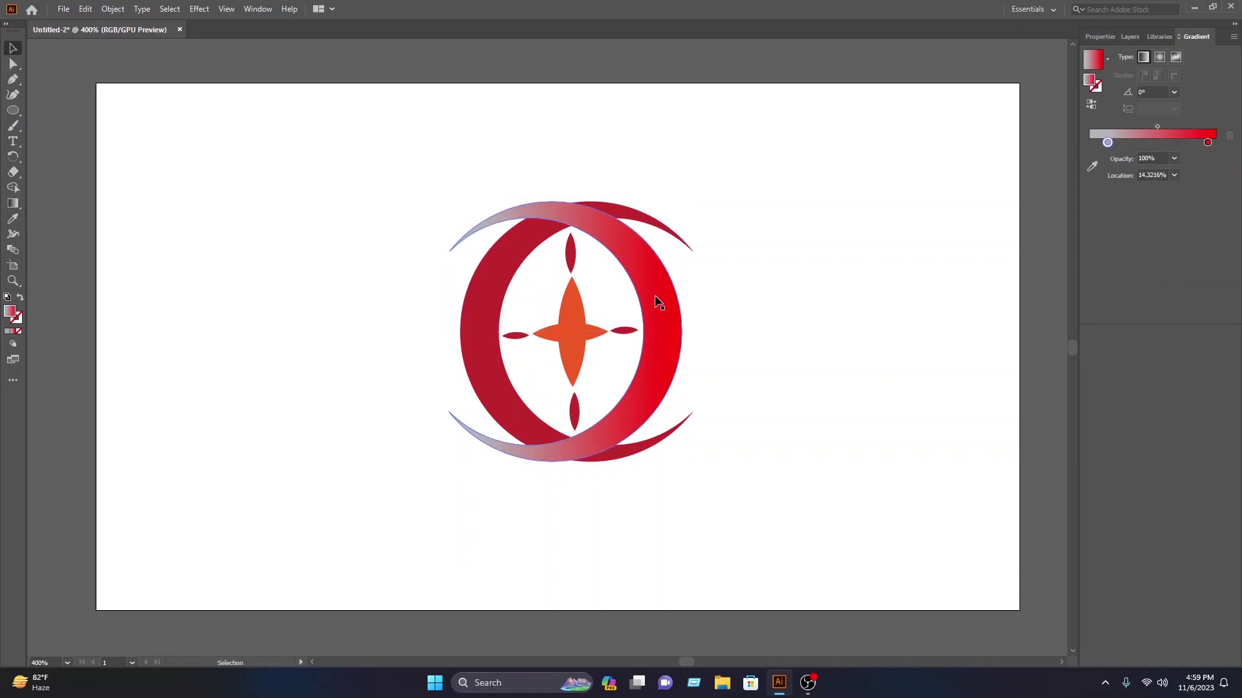
- Apply the same grey-to-red linear gradient to the other crescent, whose thick side is on the left
click(634, 220)
click(13, 203)
click(481, 333)
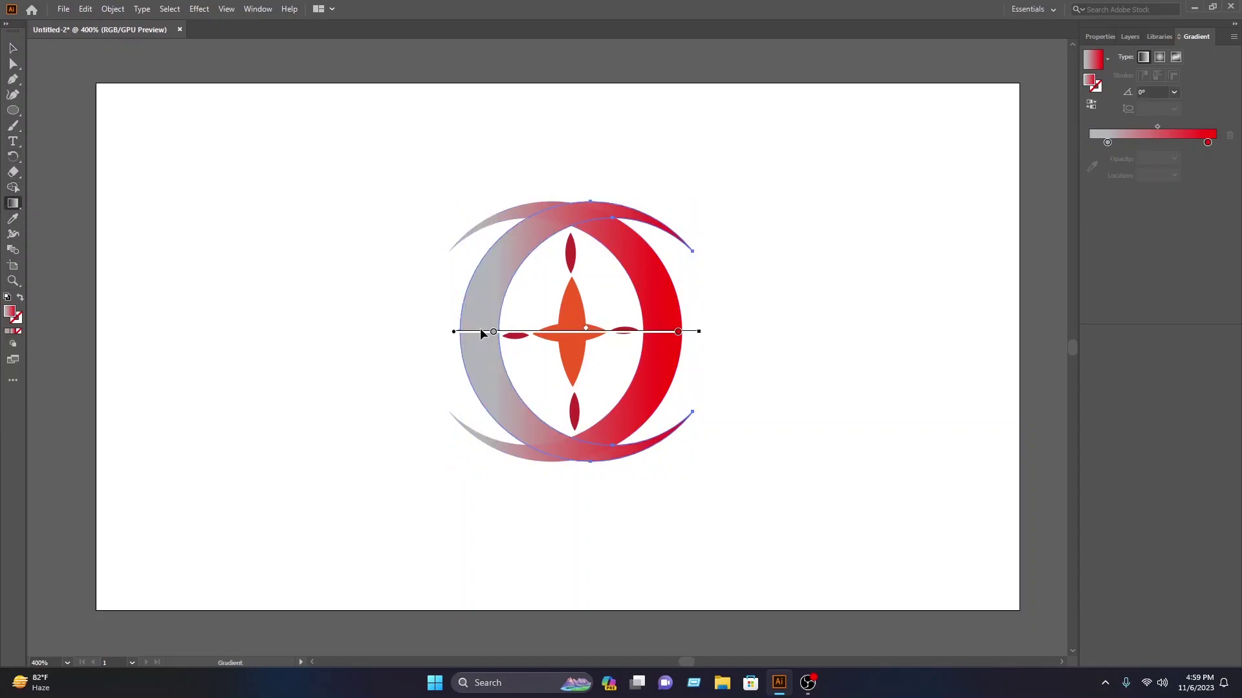
- Mirror the second crescent's gradient by placing the red stop at 0.6951% and the grey stop at 86.3308%
mouse_move(677, 334)
mouse_down()
mouse_move(512, 333)
mouse_move(661, 349)
mouse_up()
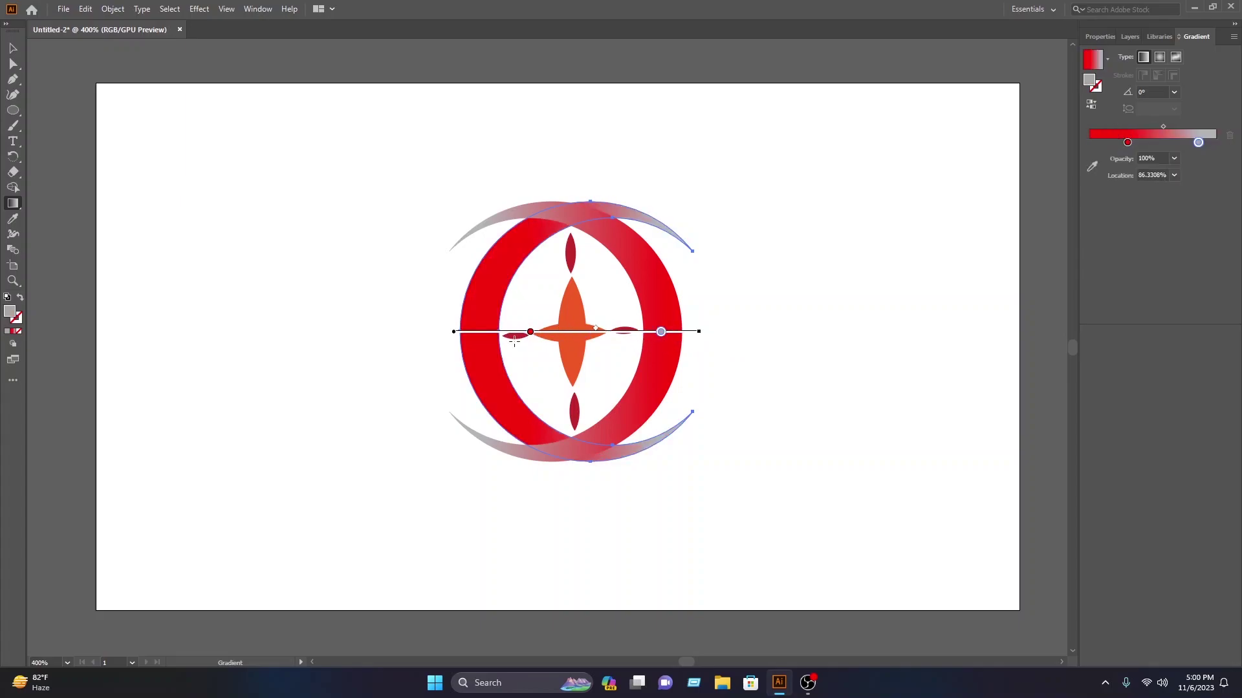
drag(530, 333, 464, 337)
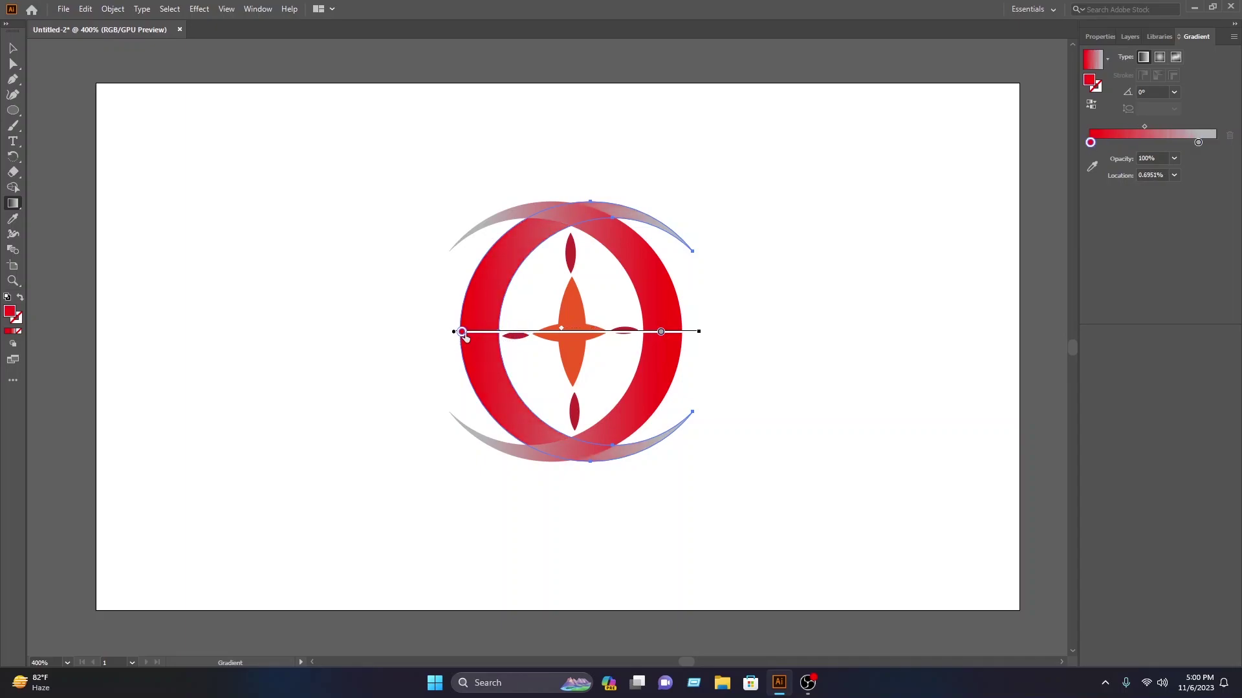
click(13, 48)
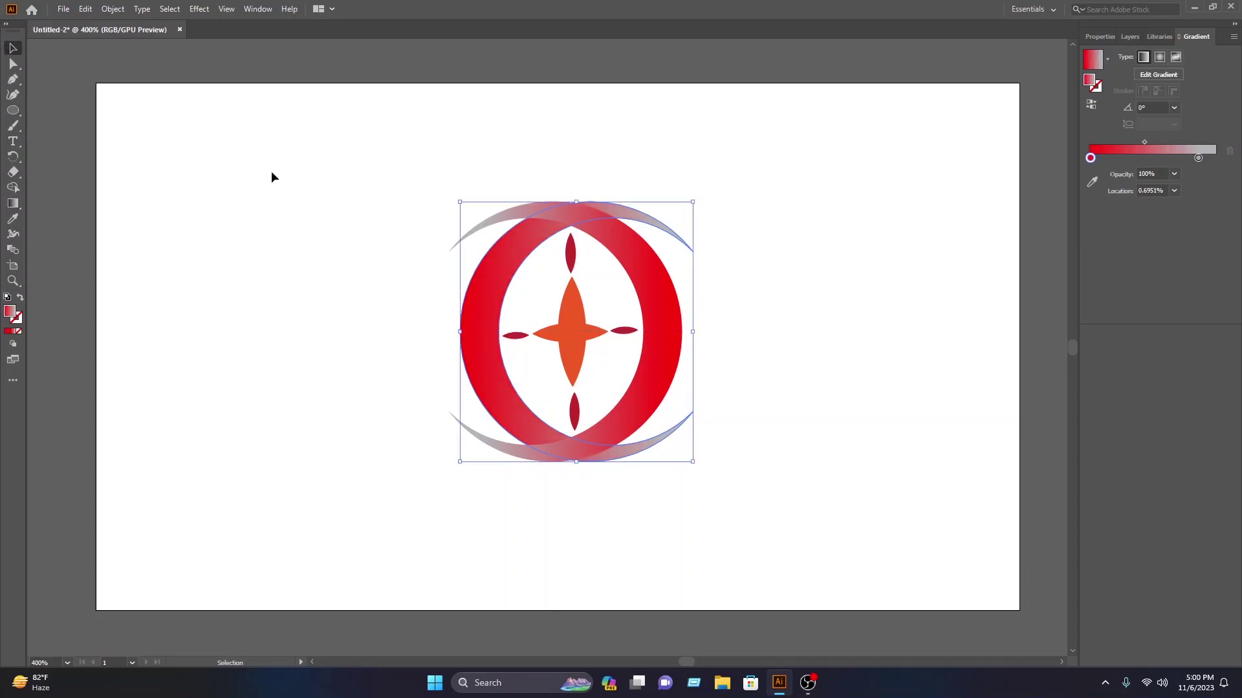
click(312, 196)
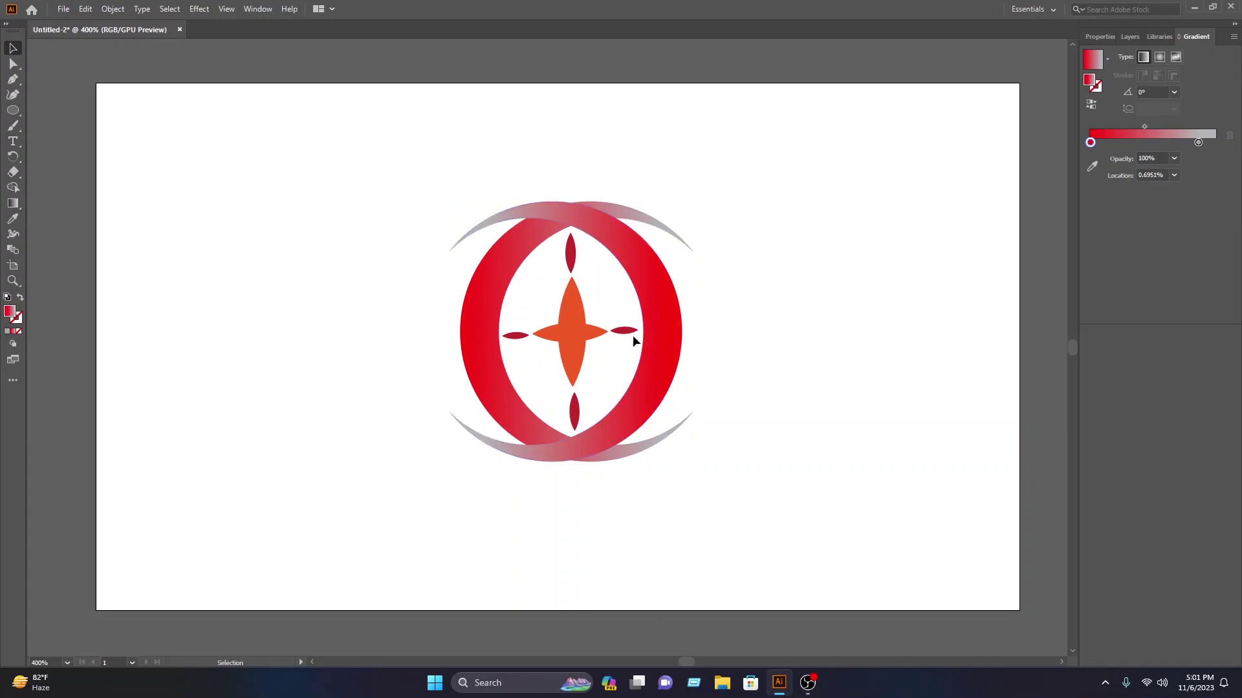
- Apply the red-to-grey linear gradient to the horizontal orange leaf
click(575, 328)
click(13, 204)
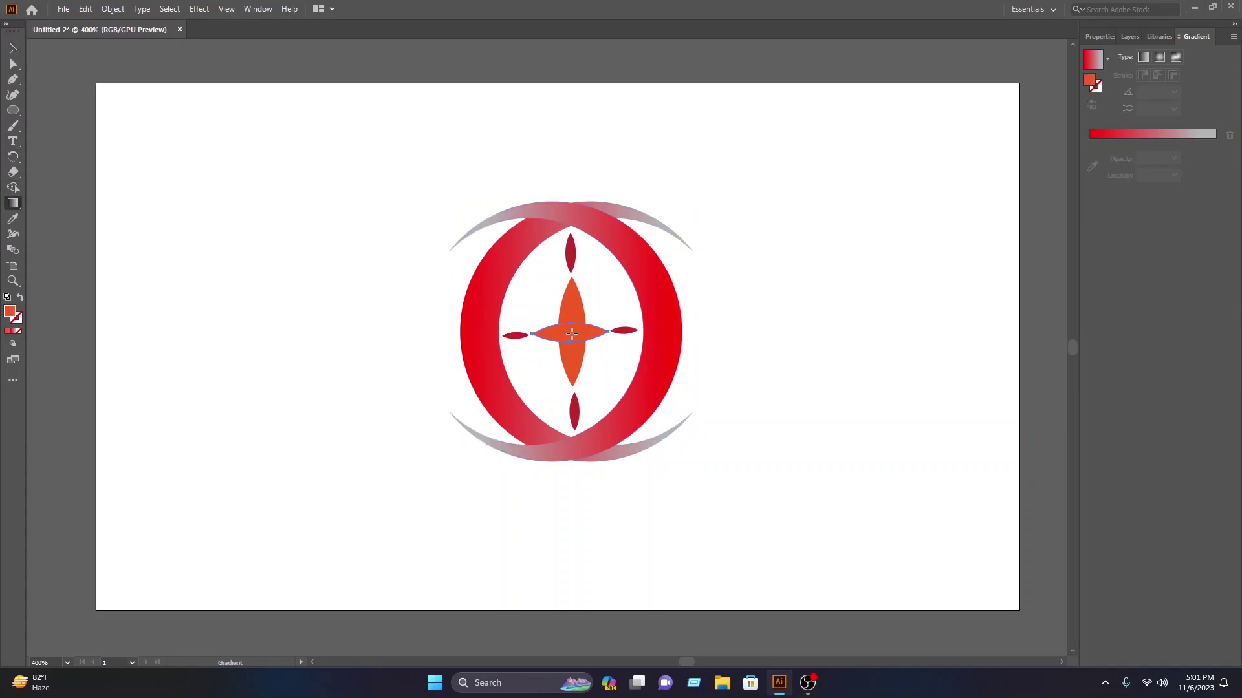
click(572, 334)
click(12, 50)
click(625, 270)
- Apply the red-to-grey gradient to the vertical orange leaf and turn it to run from top to bottom at -86.7546°
click(578, 309)
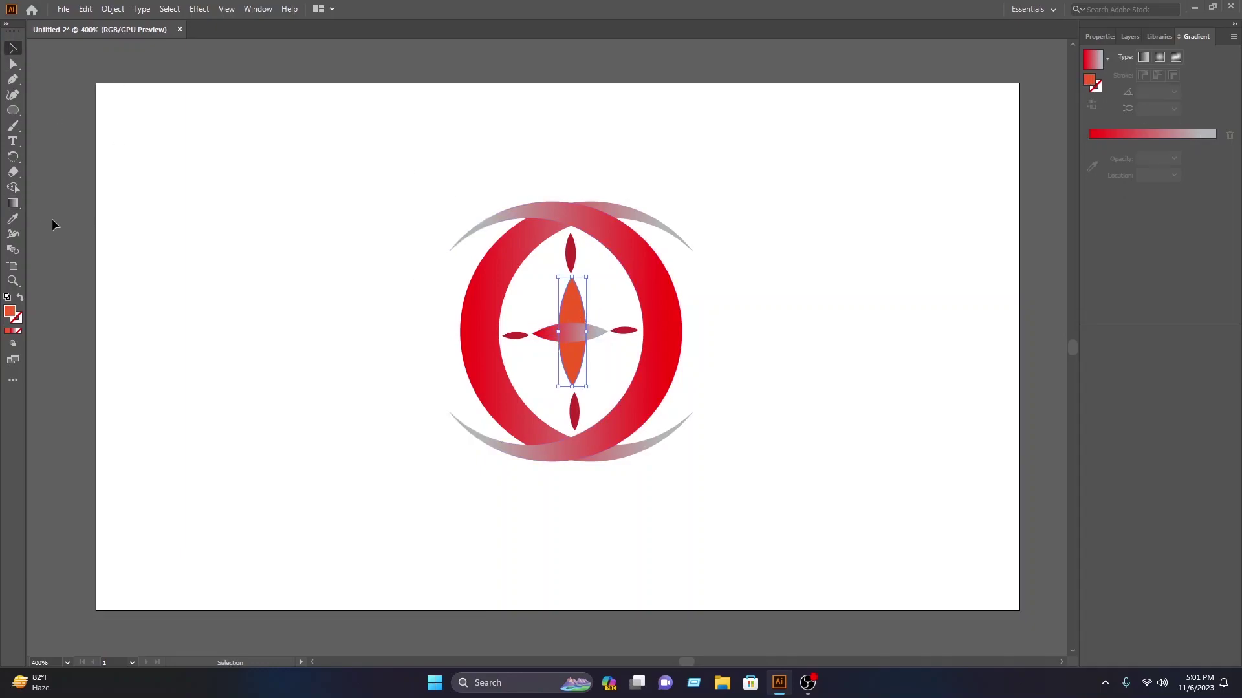
click(12, 204)
click(573, 313)
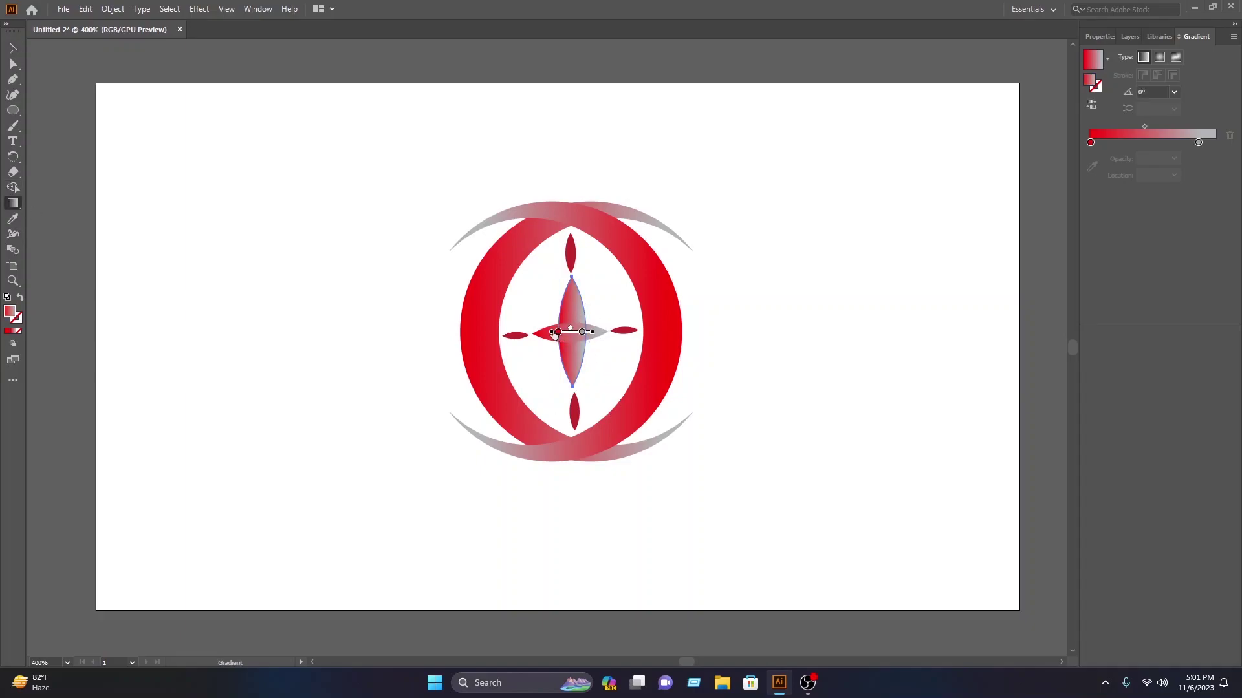
mouse_move(571, 330)
mouse_down()
mouse_move(575, 425)
mouse_move(573, 363)
mouse_up()
click(13, 48)
click(280, 116)
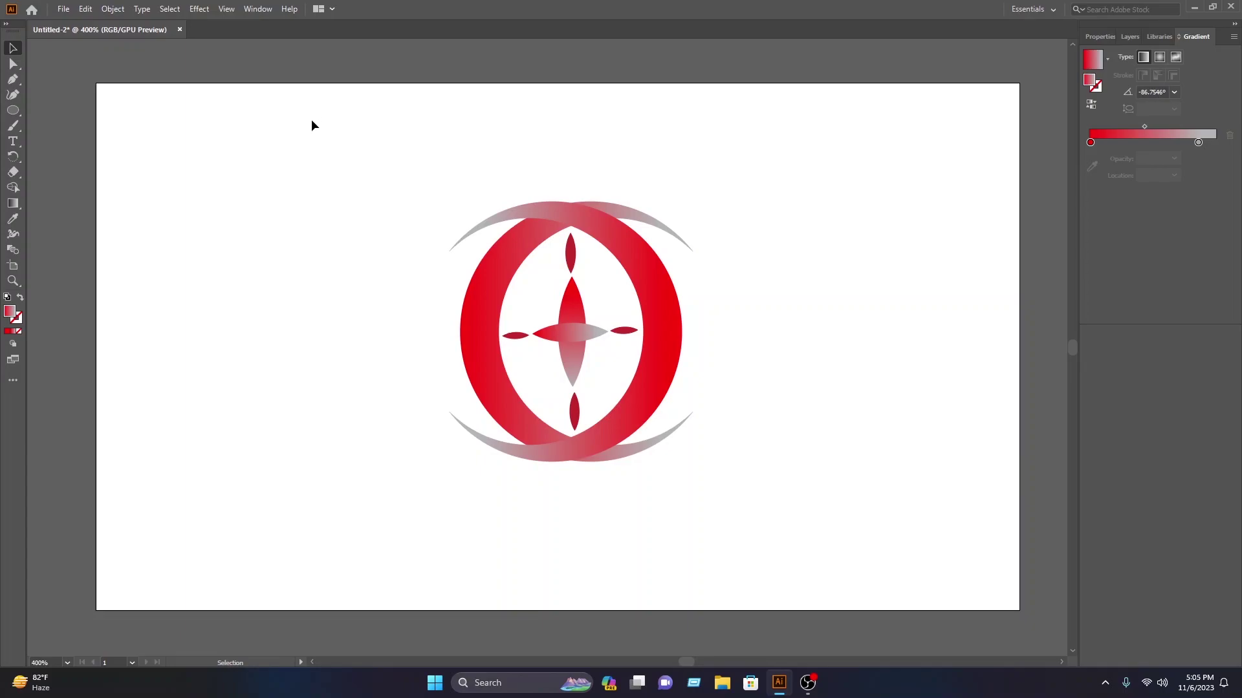
- Export the artwork to the Desktop as a JPEG named Logo
click(64, 9)
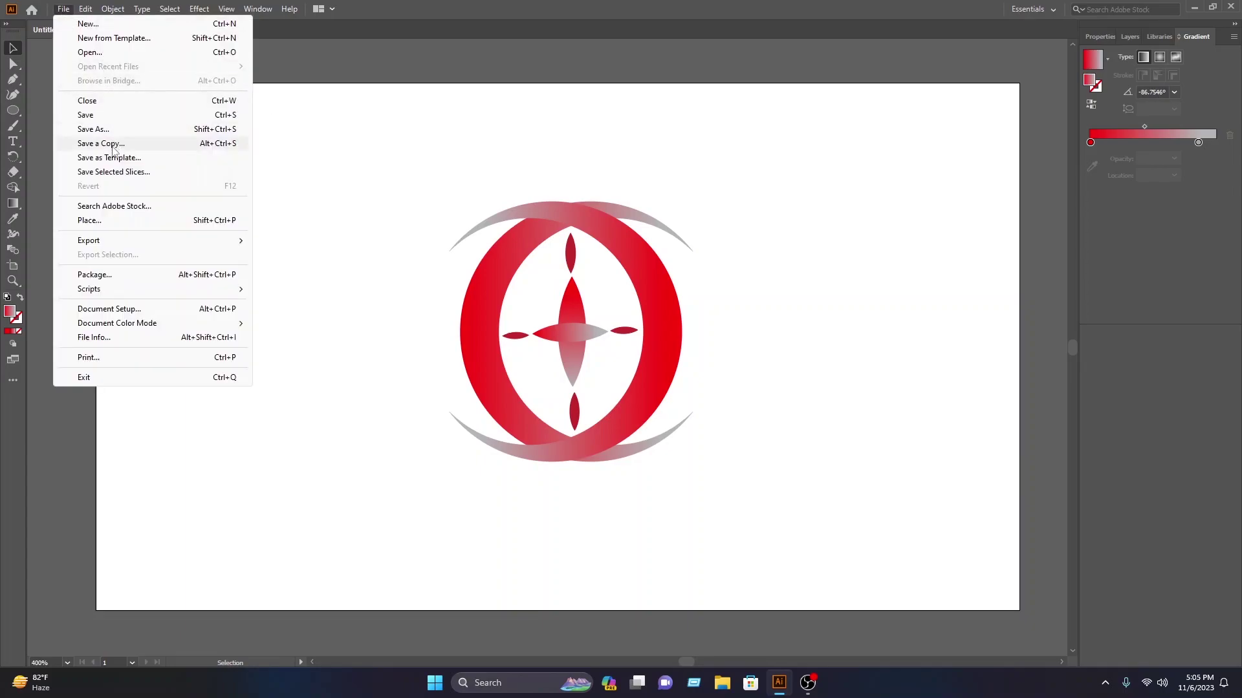
mouse_move(107, 241)
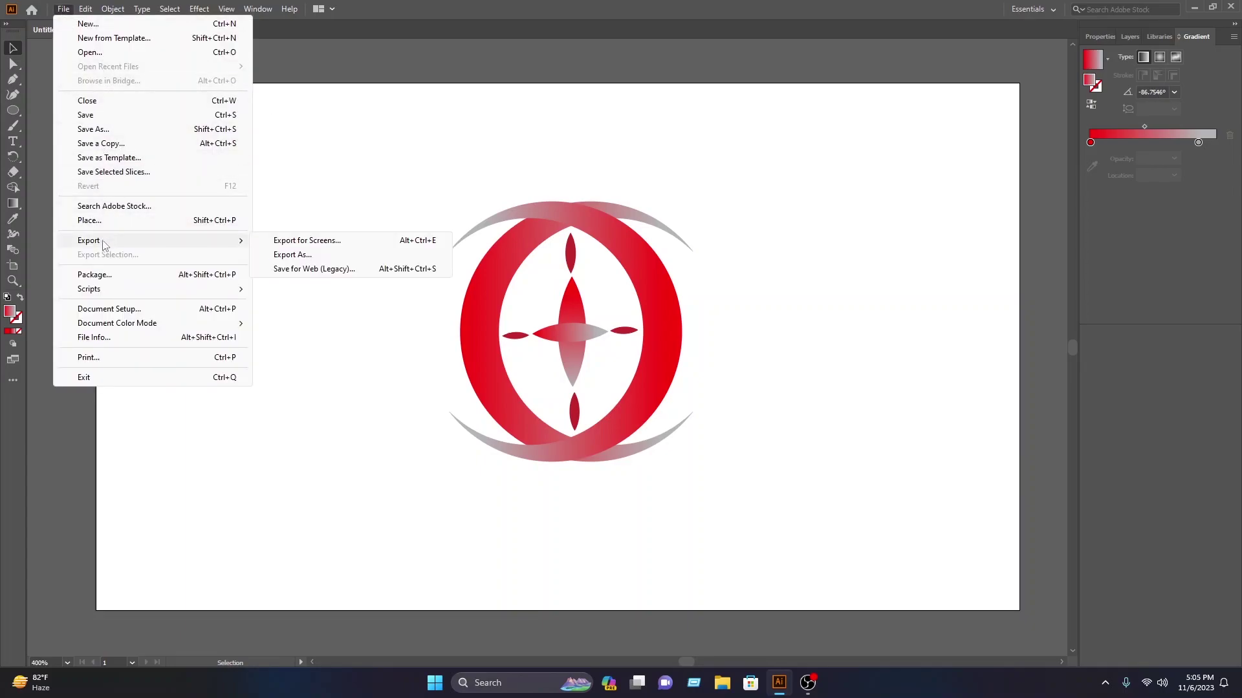
click(288, 256)
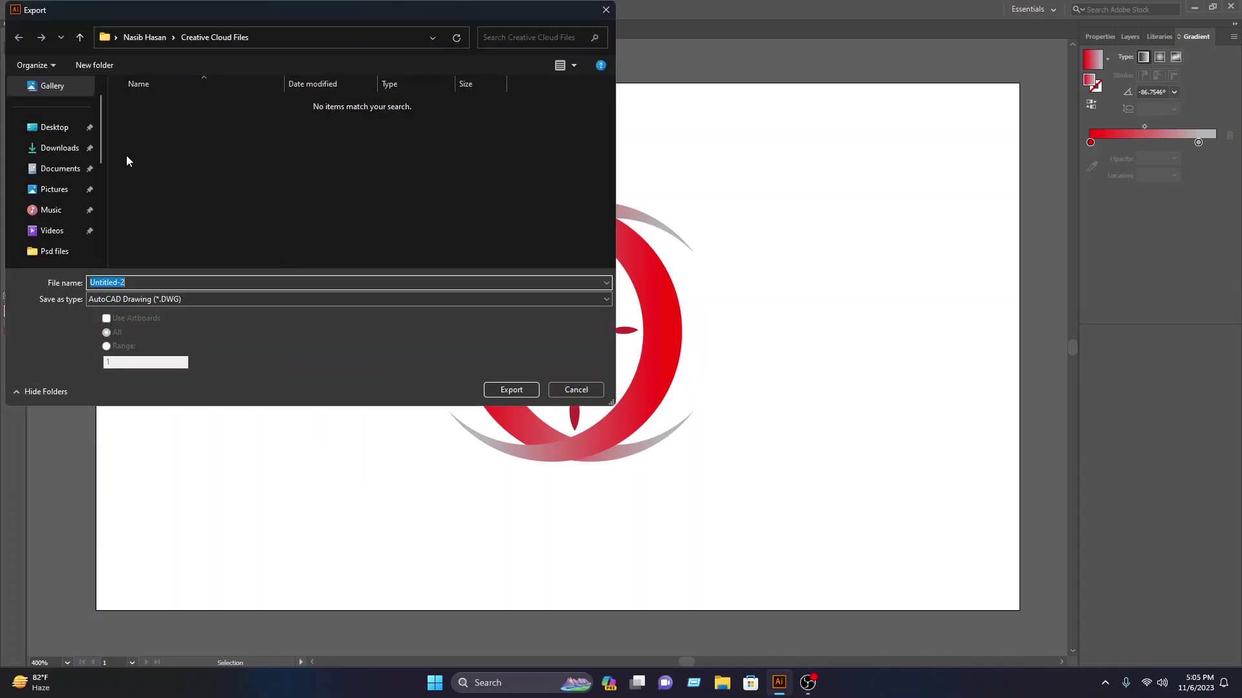
click(63, 131)
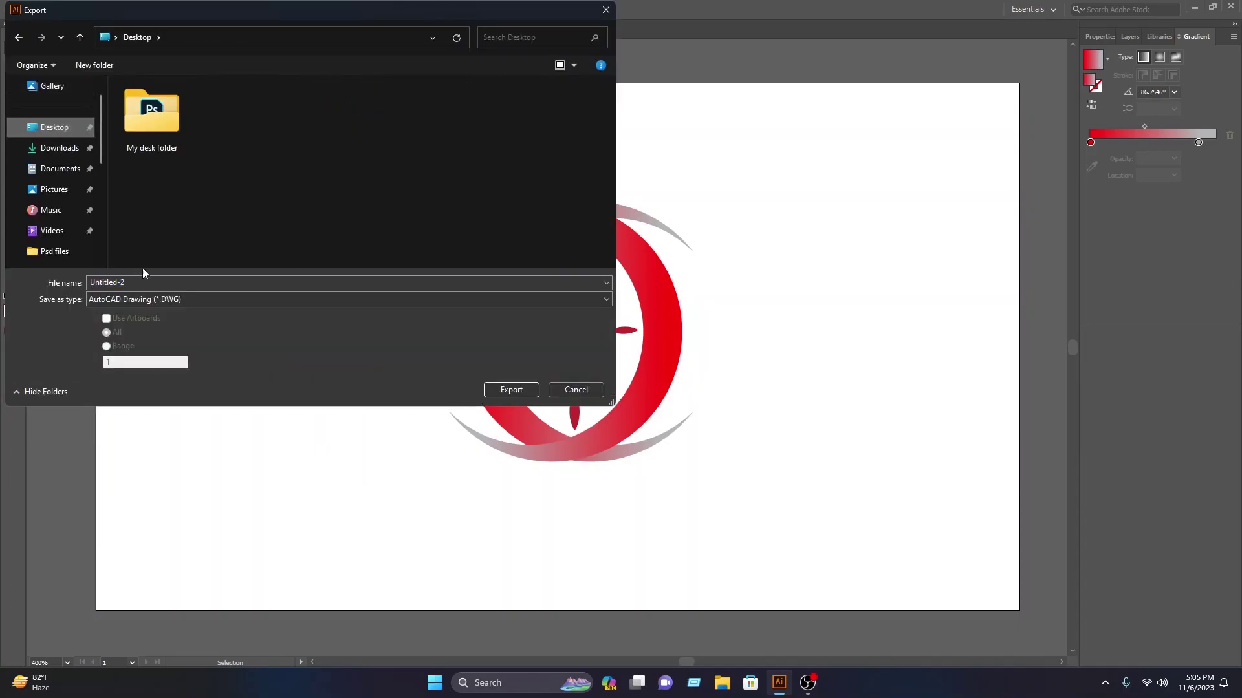
click(153, 298)
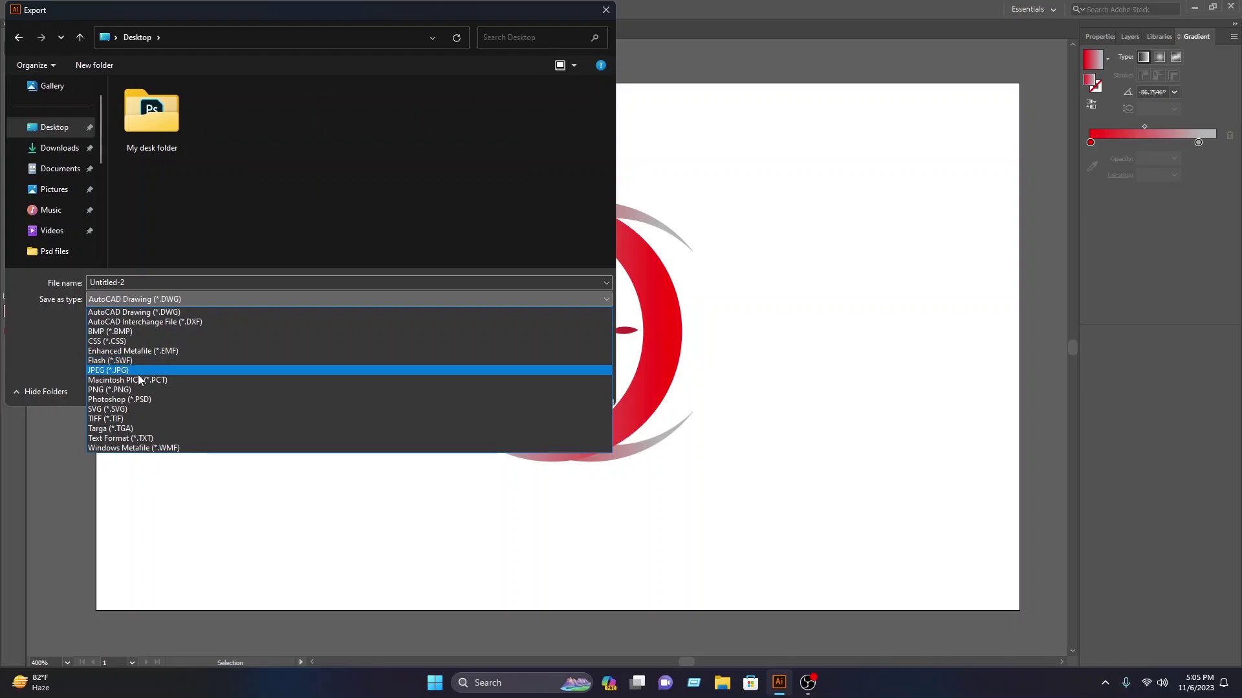
click(136, 373)
click(146, 283)
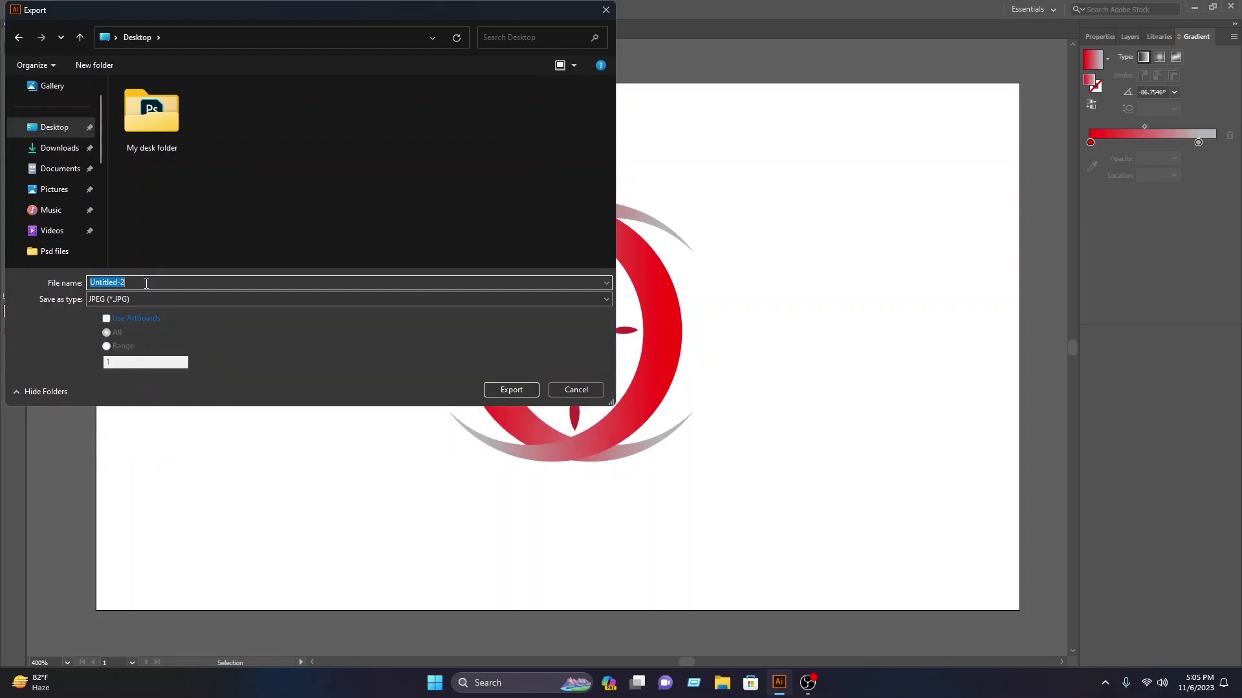
text(Logo)
click(511, 391)
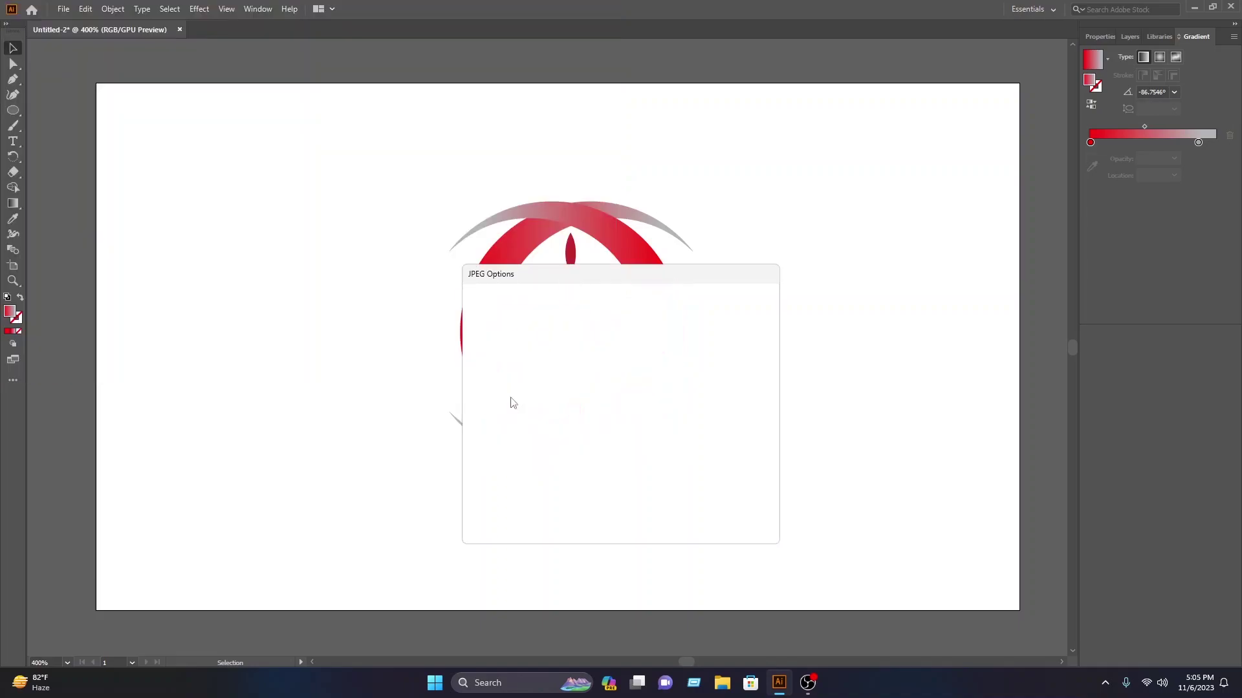
- Complete the JPEG export with quality 10 (Maximum) and High (300 ppi) resolution, and minimize the program to show the desktop
drag(622, 341, 649, 338)
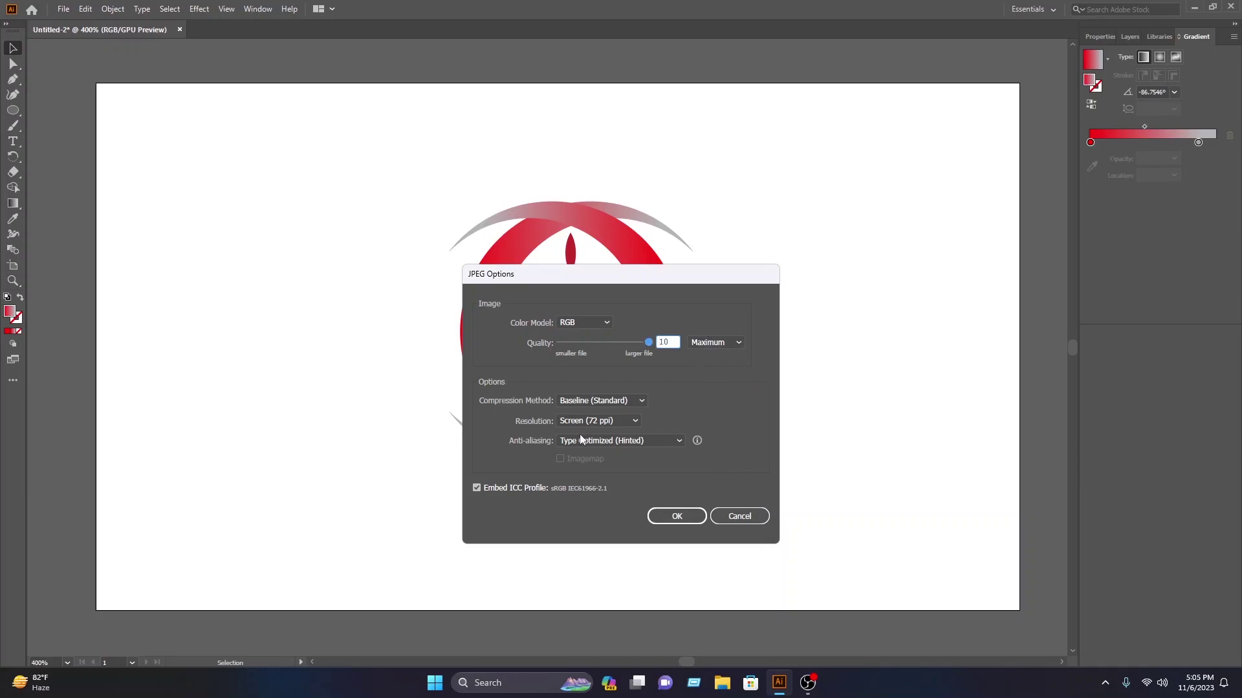
click(617, 419)
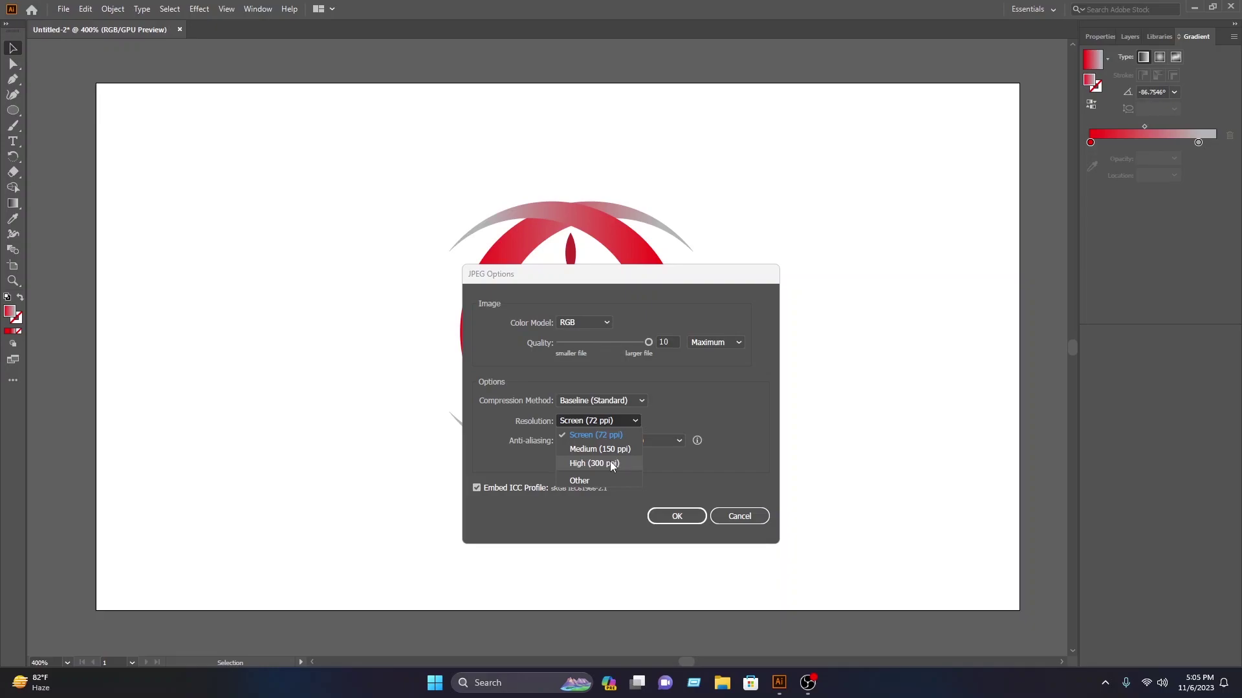
click(611, 463)
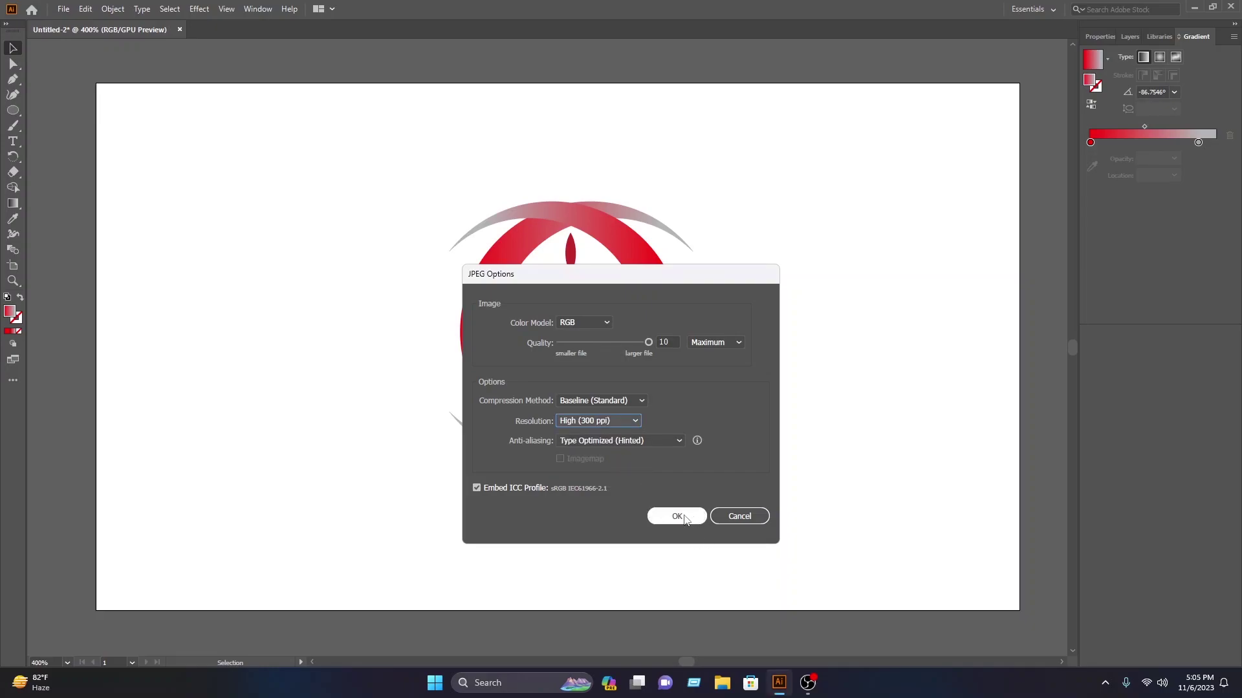
click(677, 517)
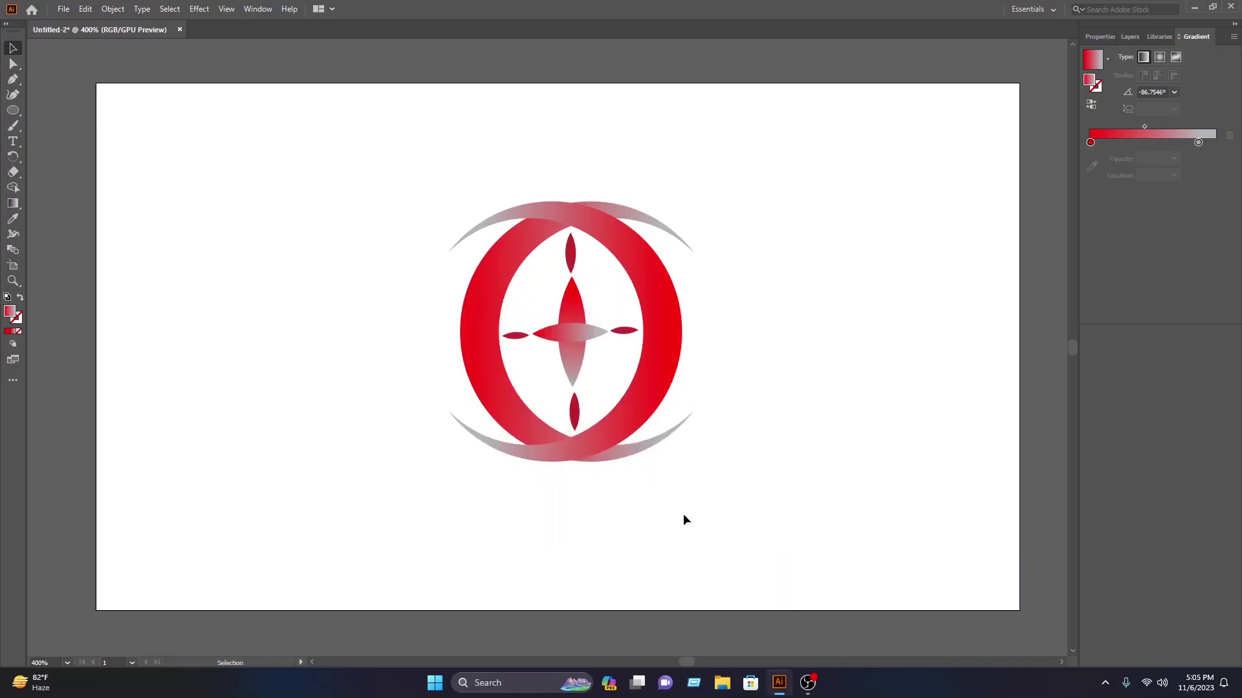
click(1195, 8)
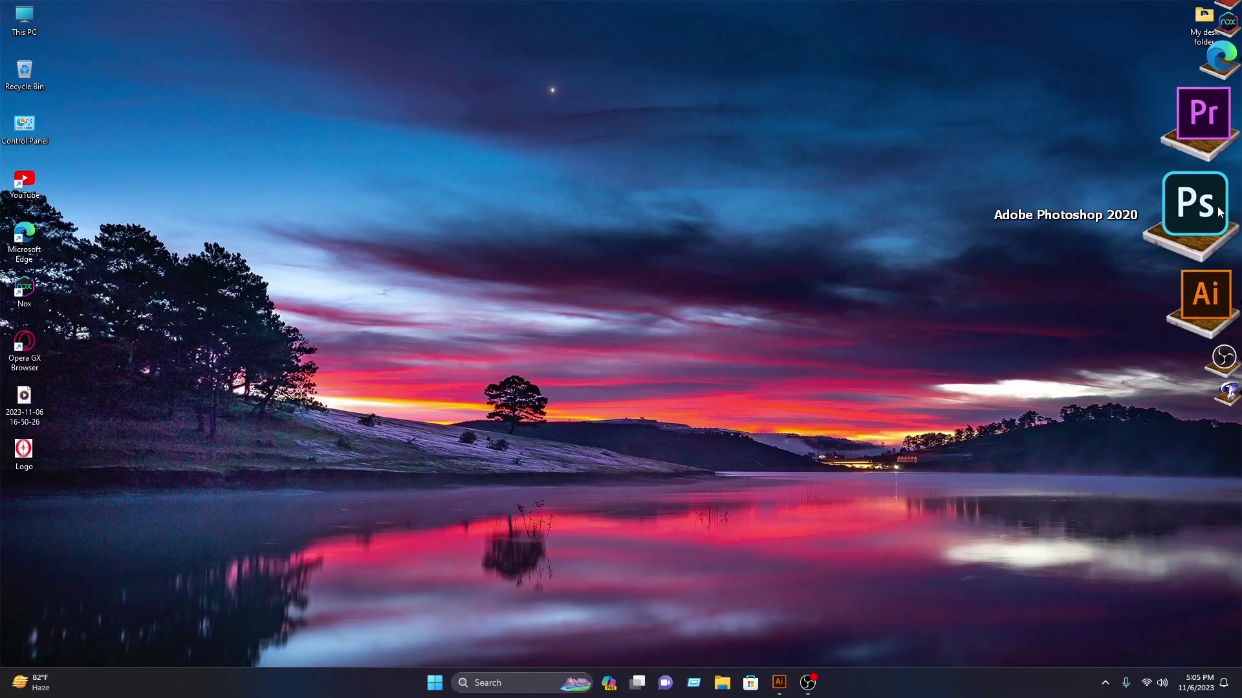
- Switch to Photoshop and open the recent file Logo Mockup on panel wall.psd
click(1216, 211)
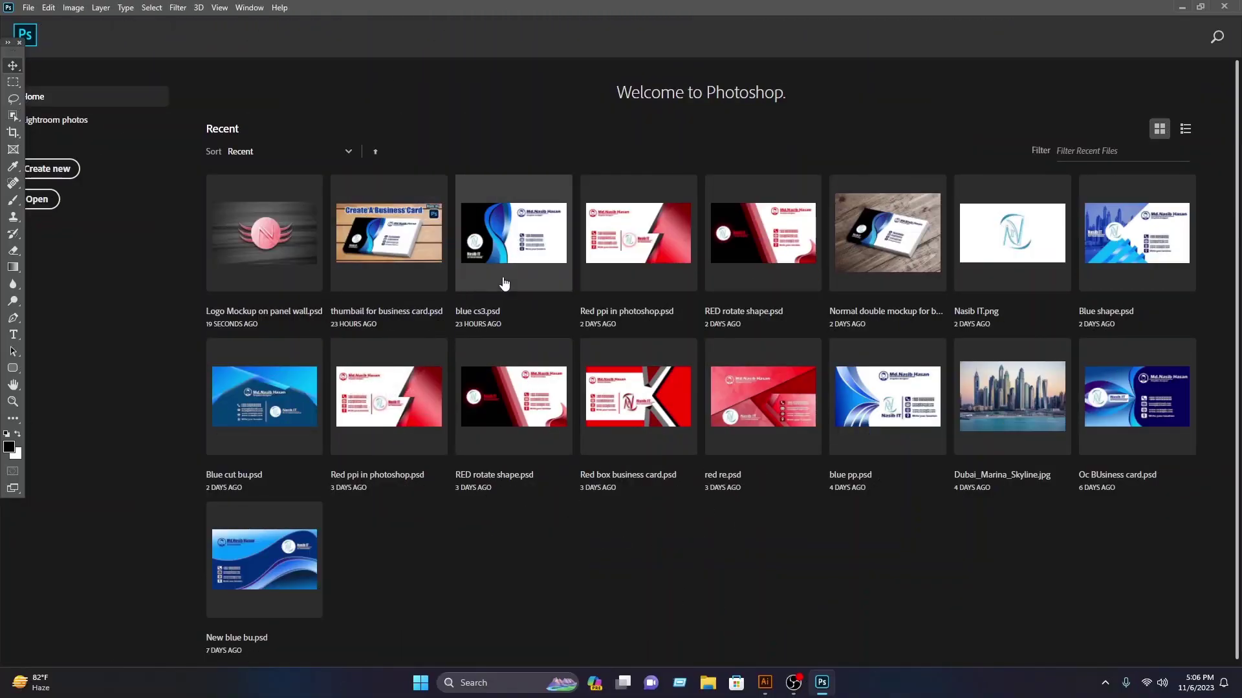
click(277, 214)
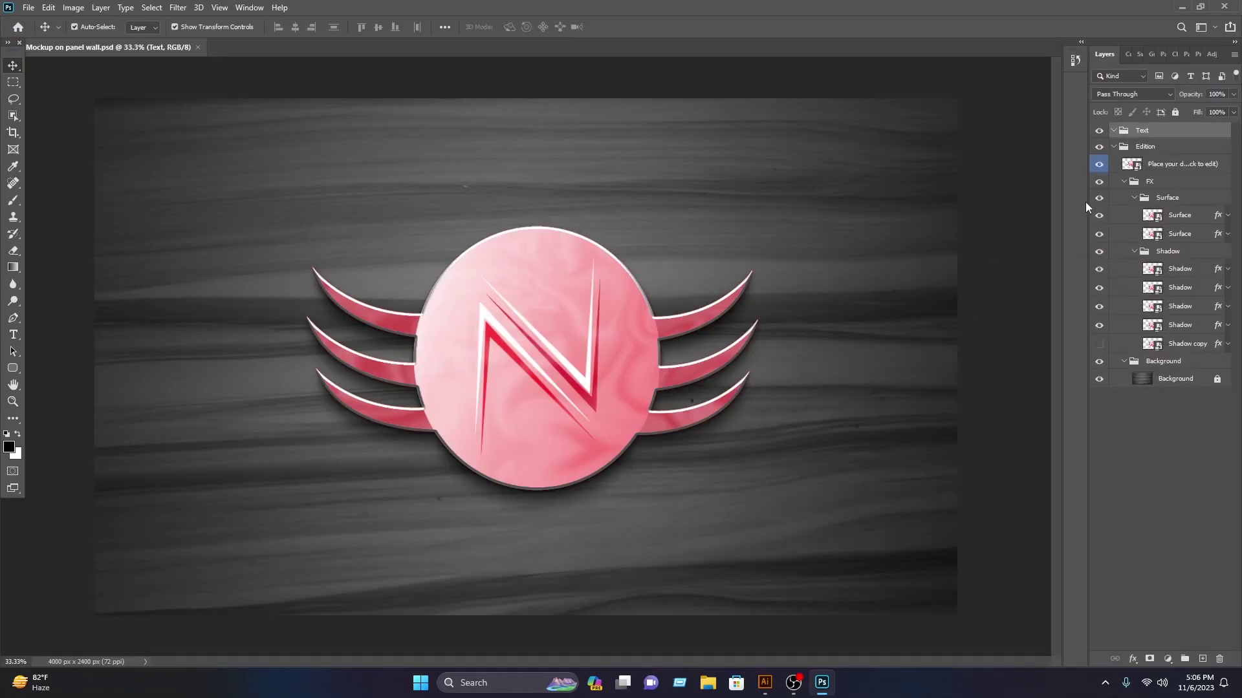
- Open the mockup's "Place your design here" smart object and delete the old winged N logo from it
double_click(1139, 167)
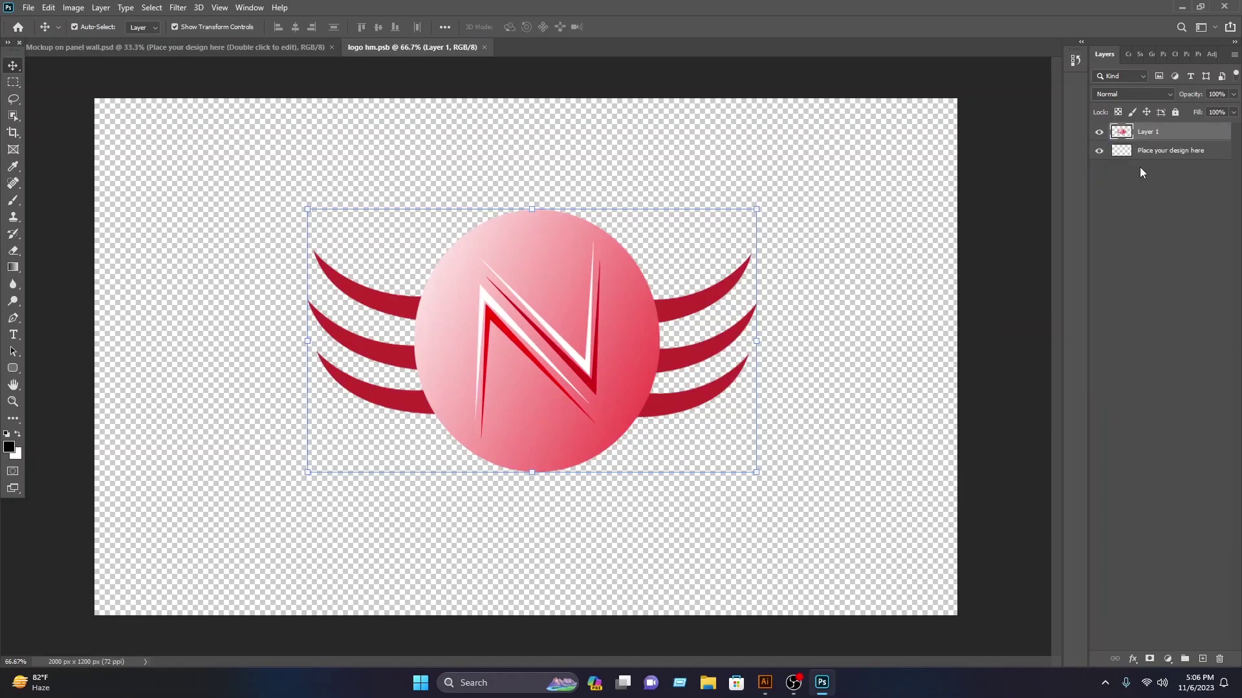
key(Delete)
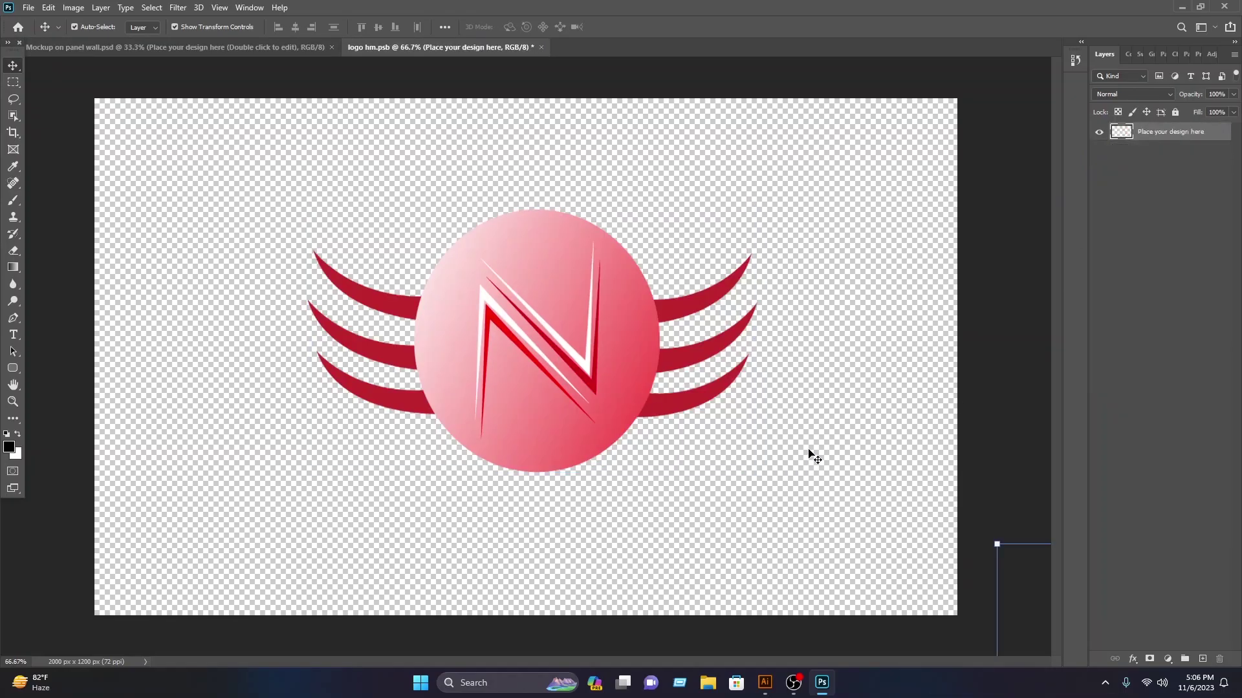
click(1033, 569)
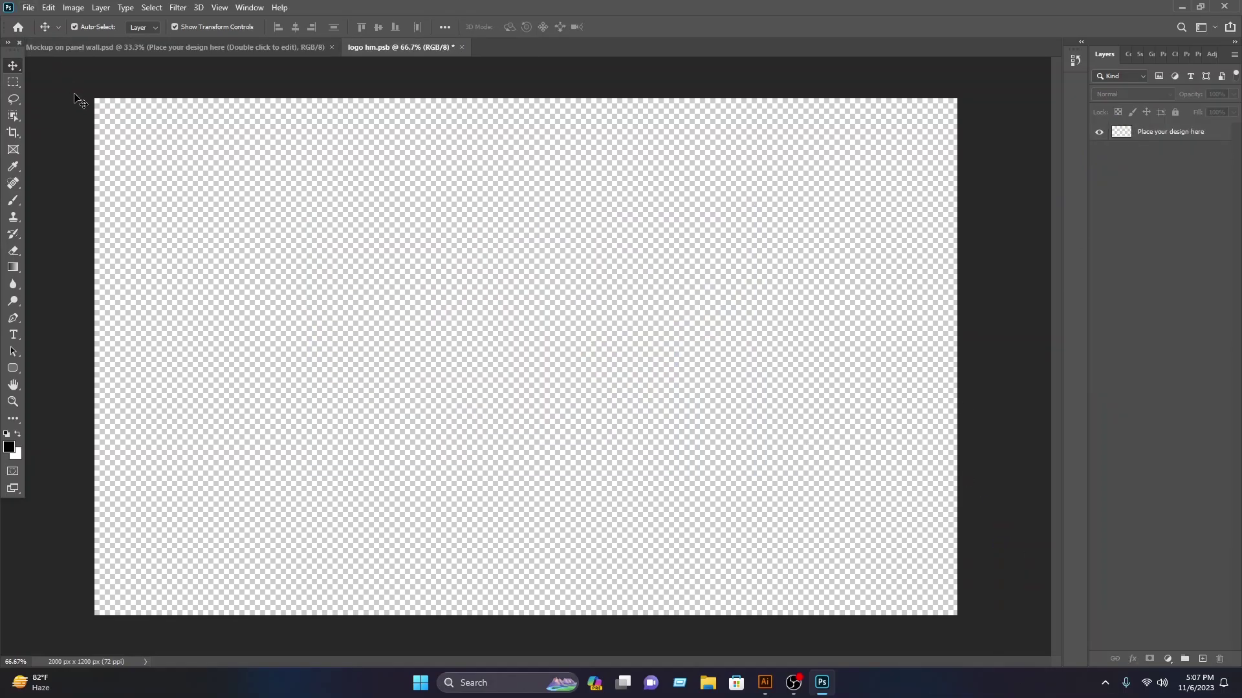
- Open the Logo image from the Desktop as a separate document
click(28, 8)
click(45, 31)
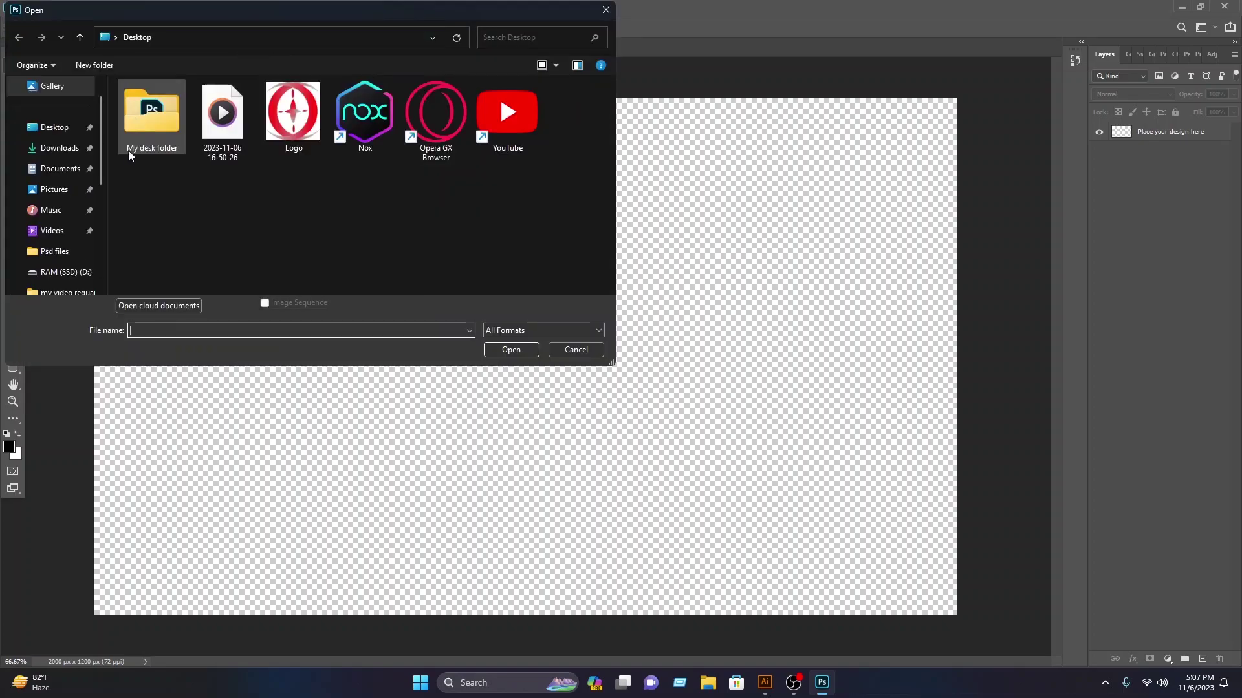
click(293, 113)
click(501, 349)
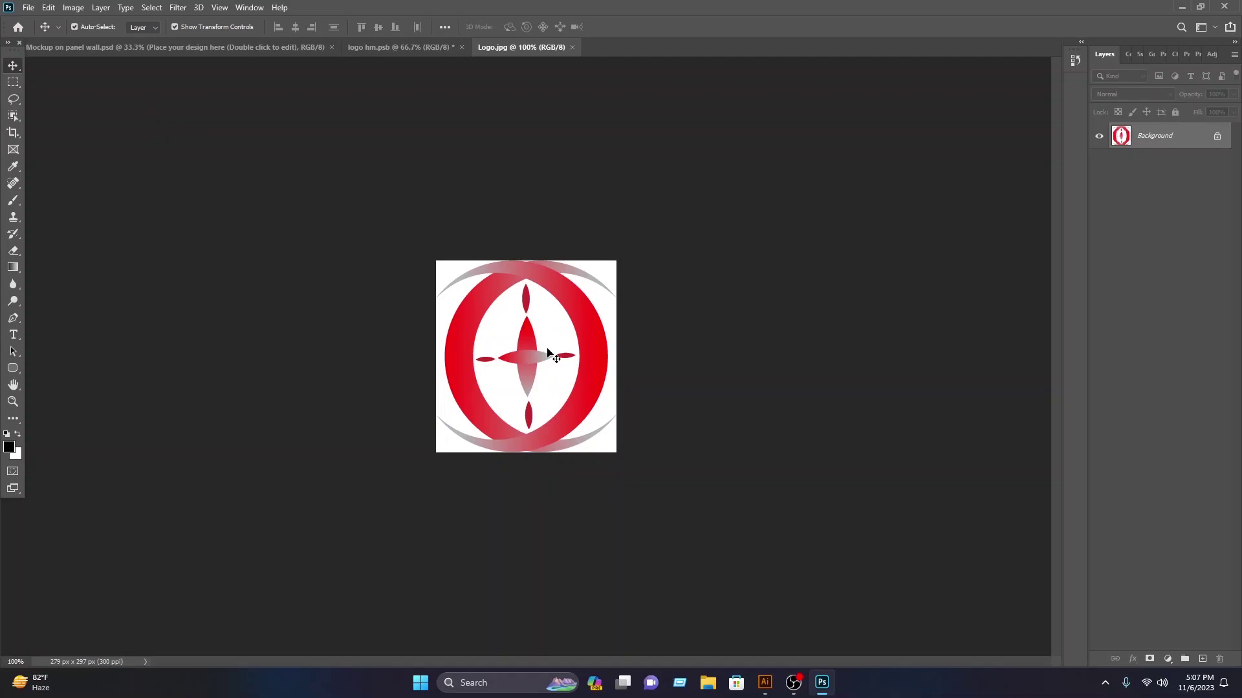
- Unlock the Background layer of Logo.jpg and remove the white area inside the emblem with the Magic Wand tool
scroll(548, 353, up, 2)
scroll(29, 120, up, 1)
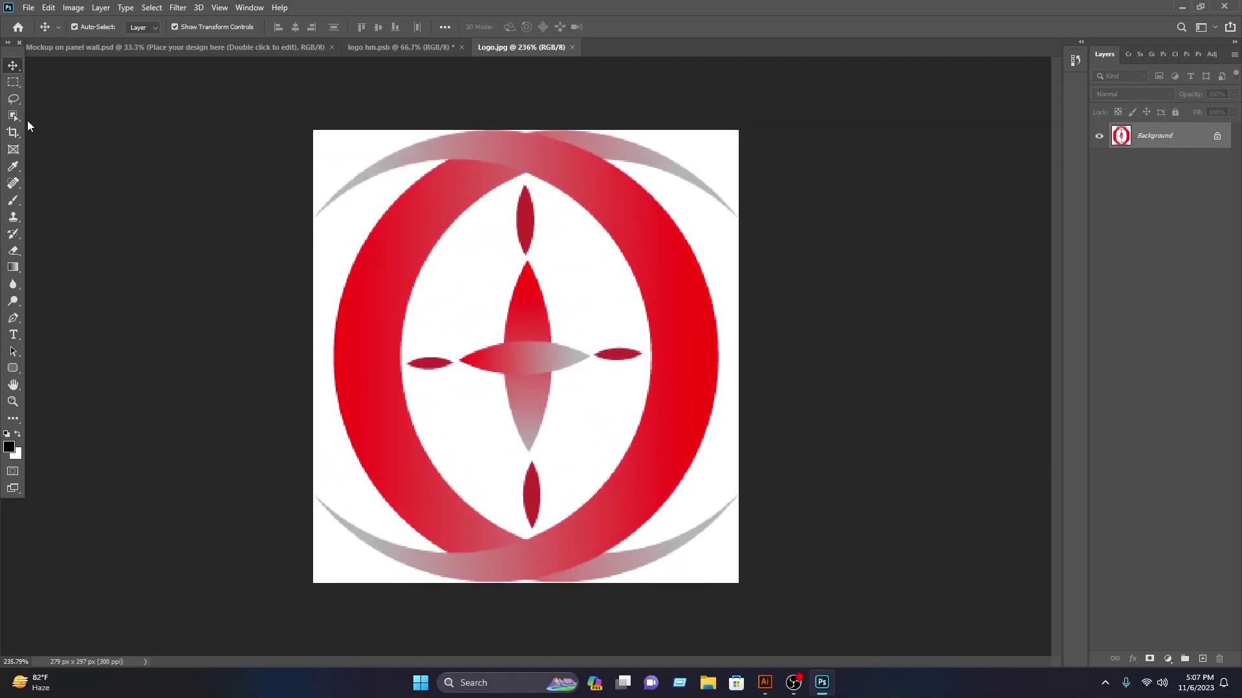
click(13, 117)
right_click(18, 117)
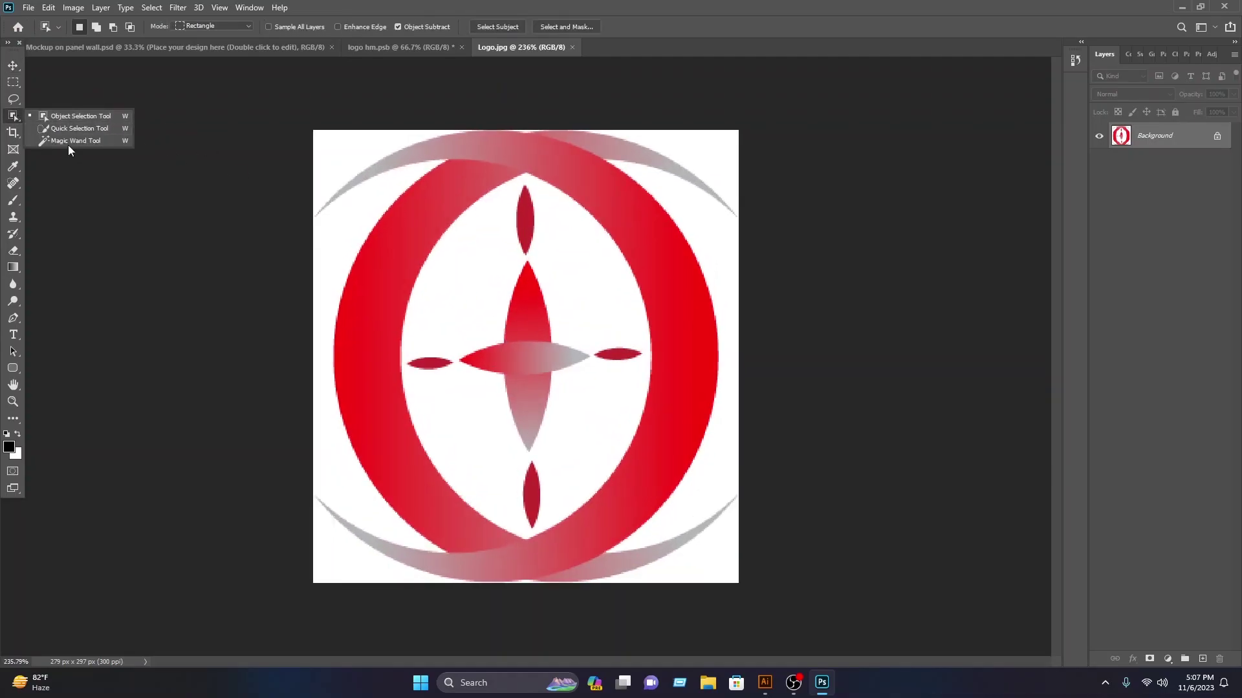
click(68, 144)
click(469, 279)
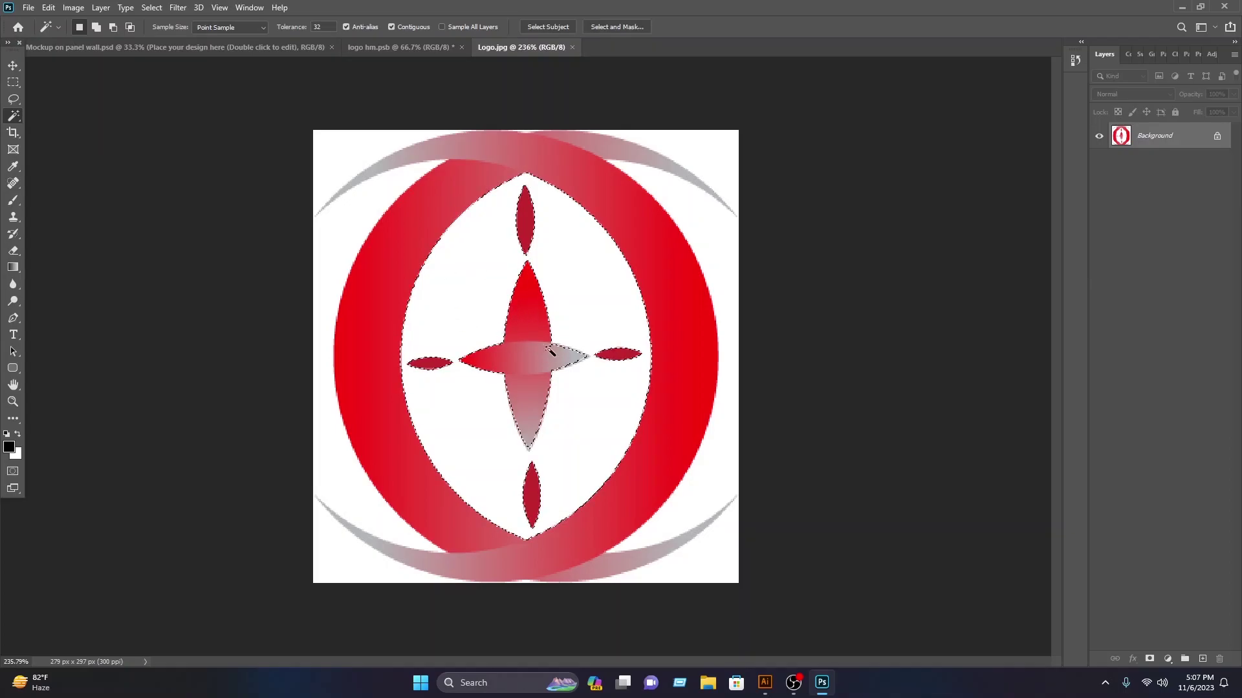
click(1216, 136)
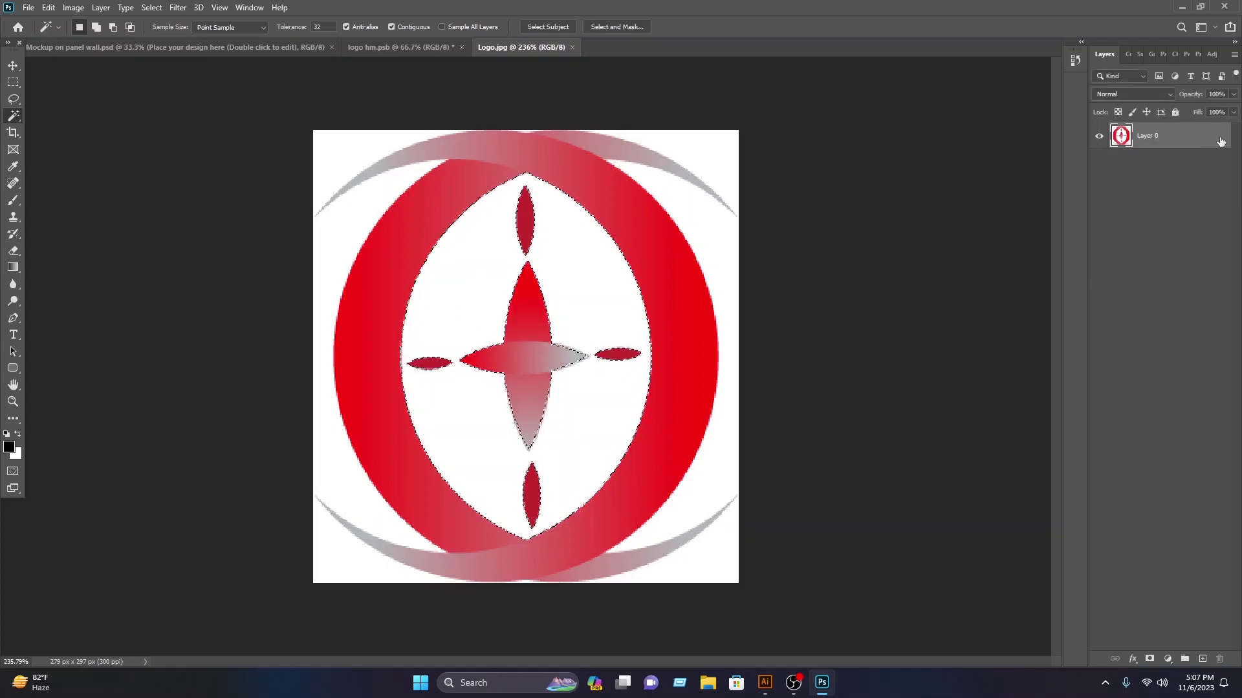
key(Delete)
- Remove the white areas outside the emblem on both sides and clear the selection
click(729, 277)
key(Delete)
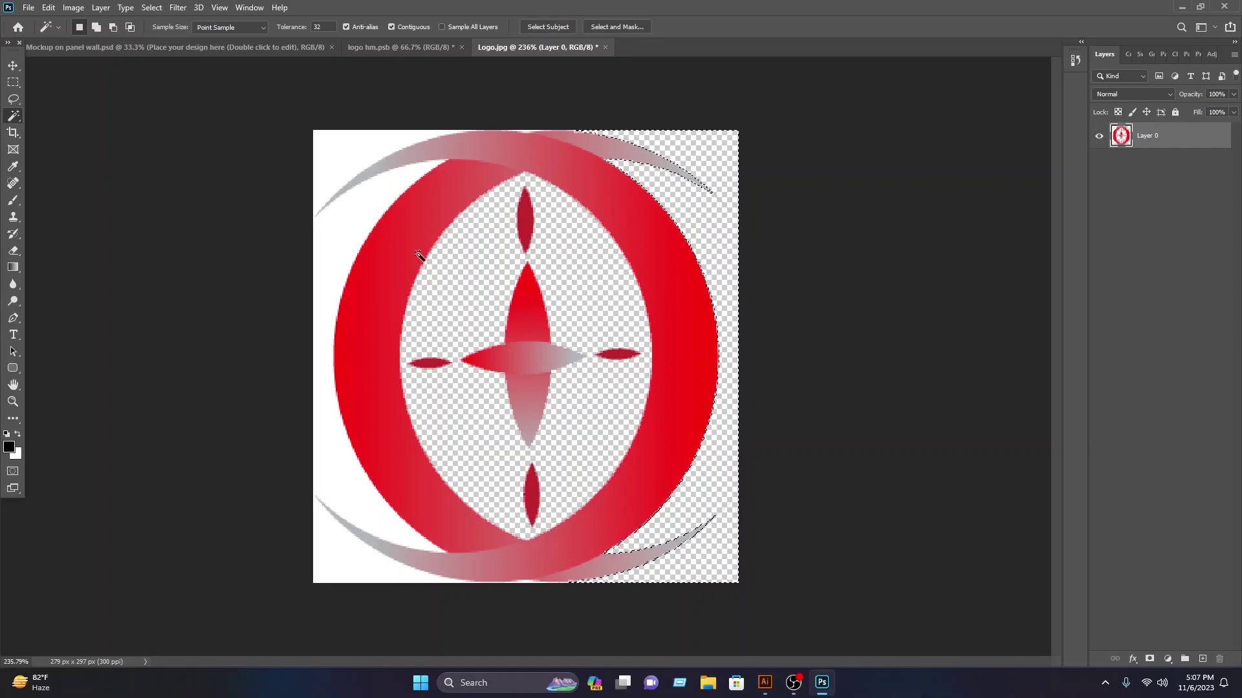
click(359, 253)
key(Delete)
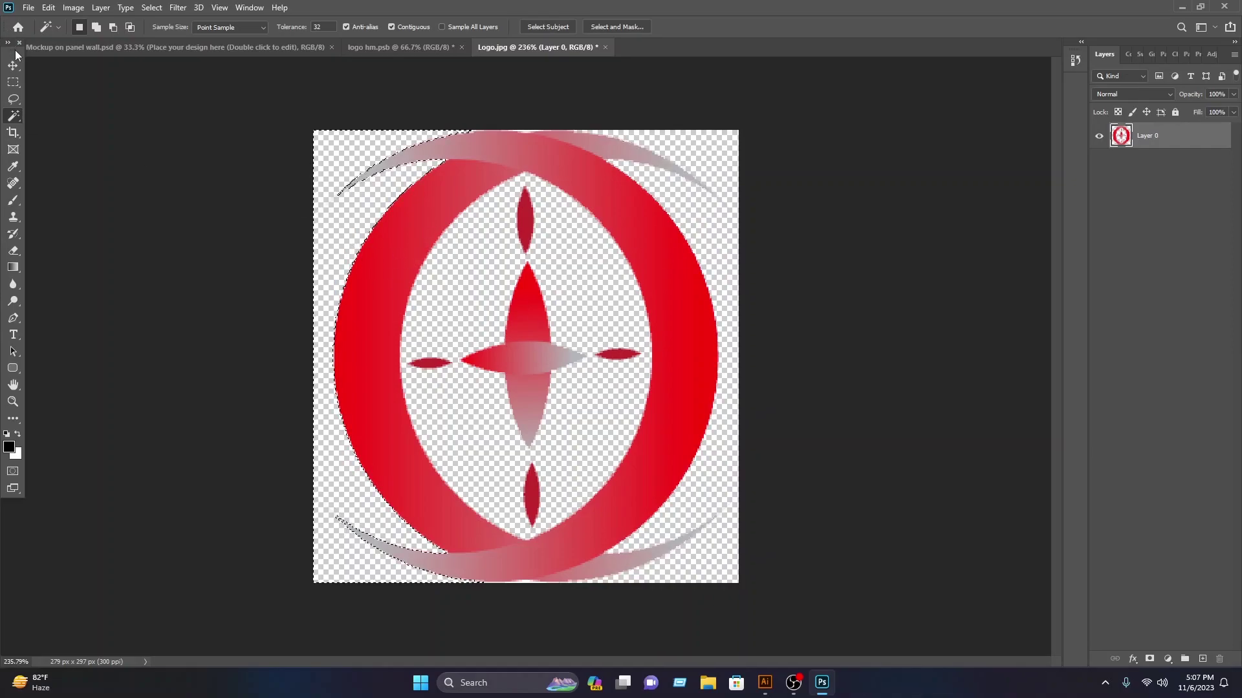
click(14, 99)
key(ctrl+d)
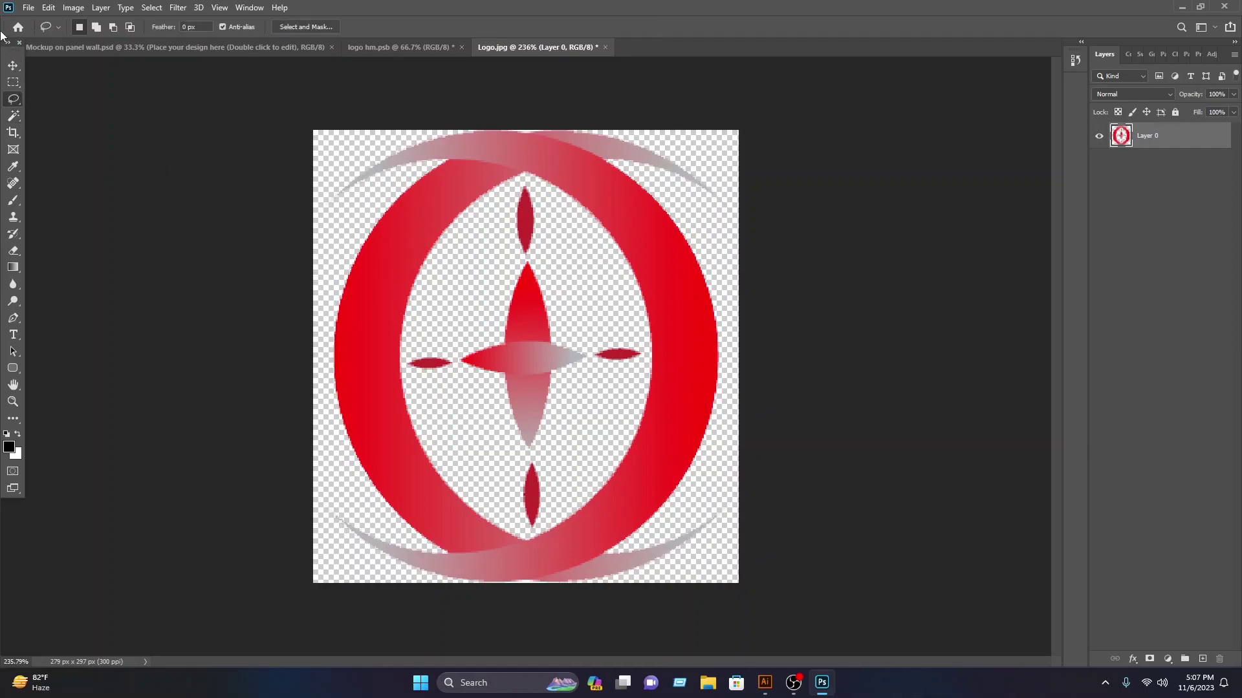
- Move the cut-out emblem into the logo hm.psb document, enlarge it and place it near the canvas centre
click(14, 66)
drag(535, 287, 762, 336)
drag(669, 367, 594, 379)
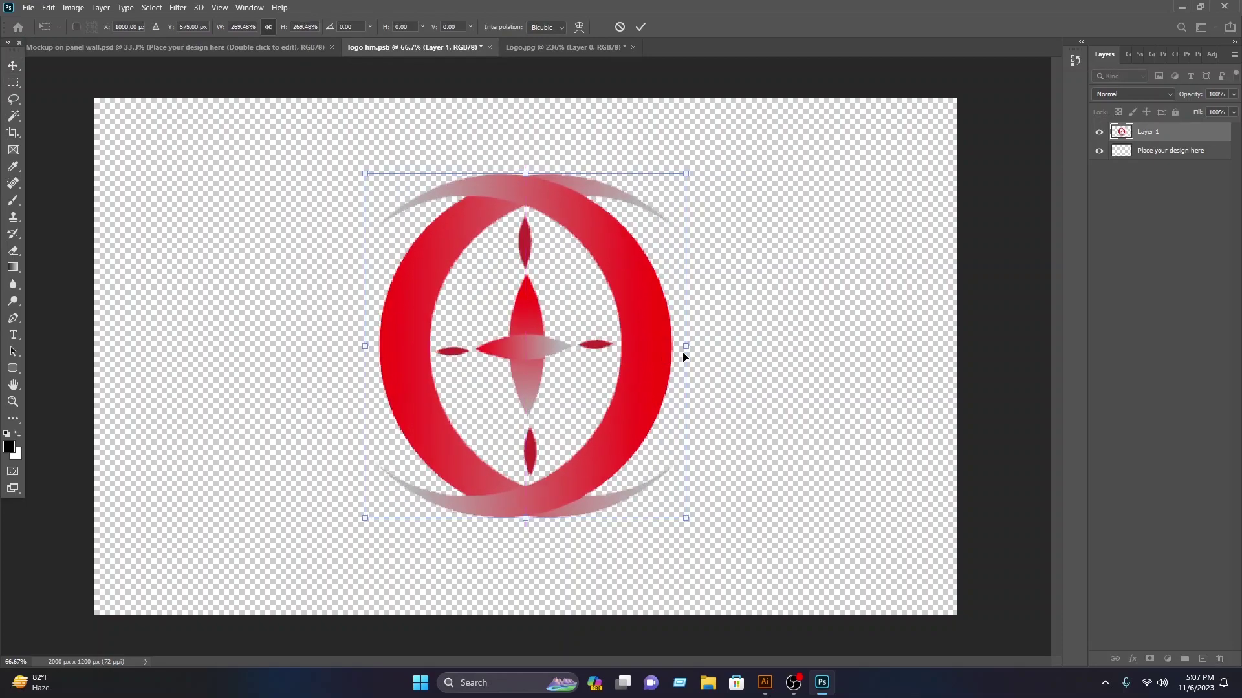
drag(689, 346, 650, 373)
click(645, 27)
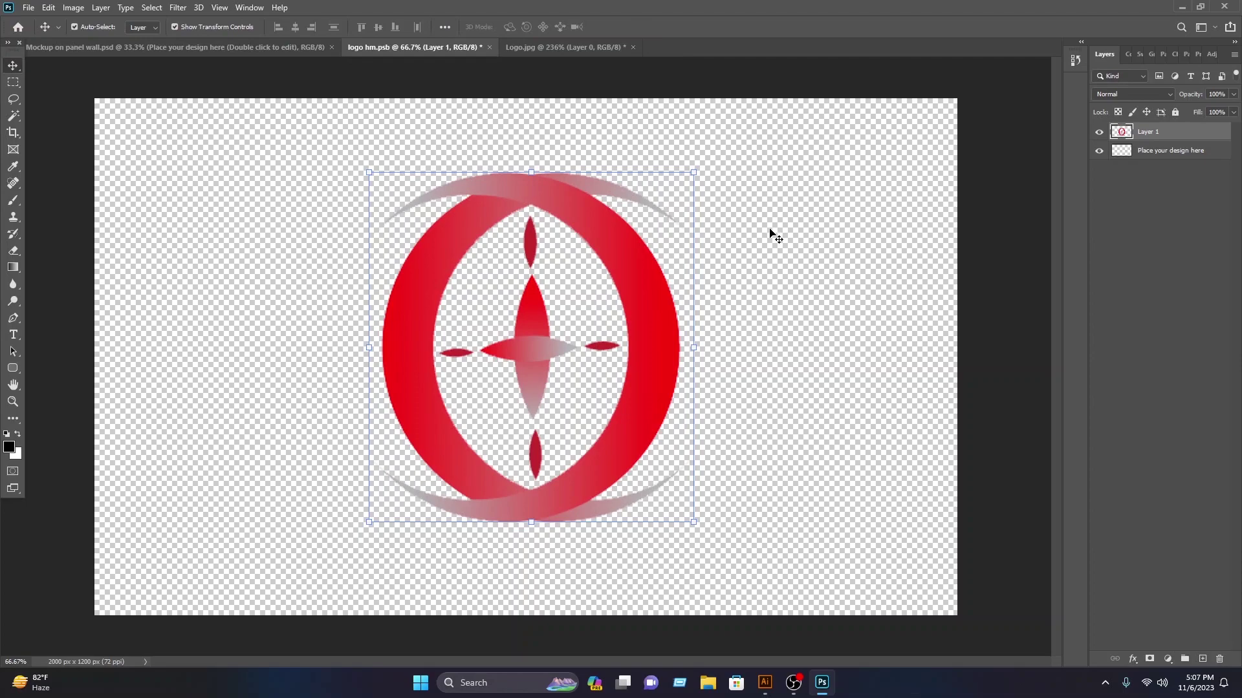
- Save the logo hm.psb smart object, and close it along with the source image to return to the mockup
key(ctrl)
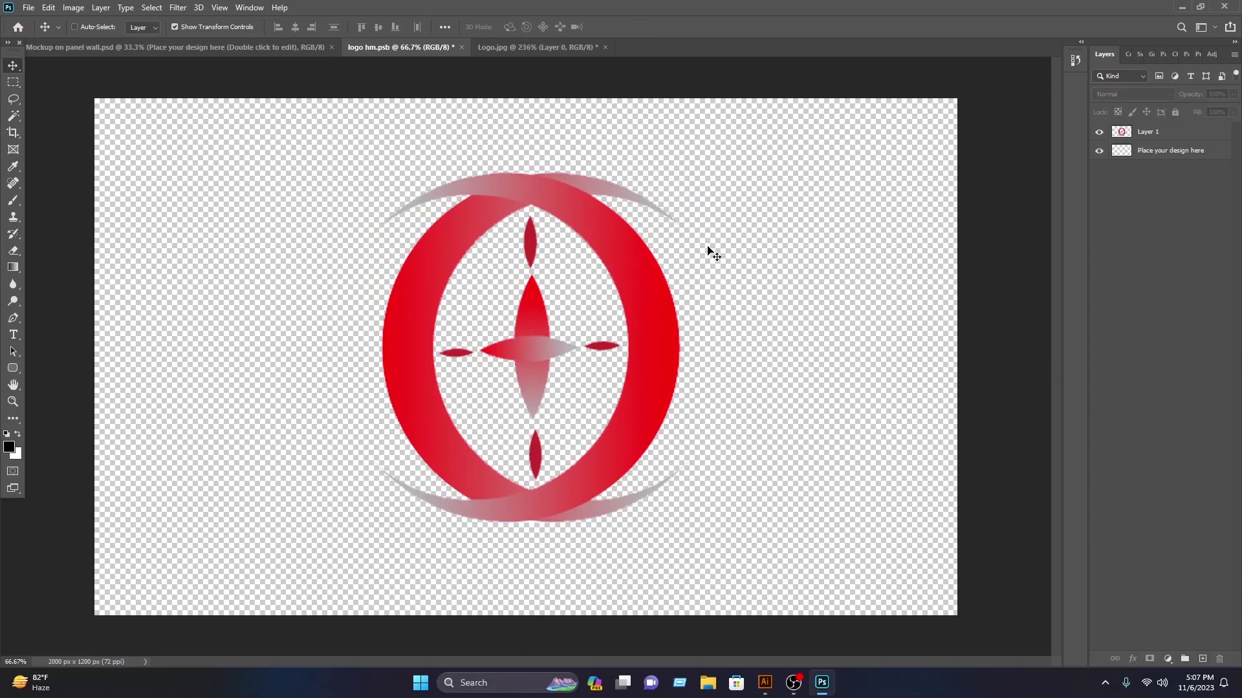
key(ctrl+s)
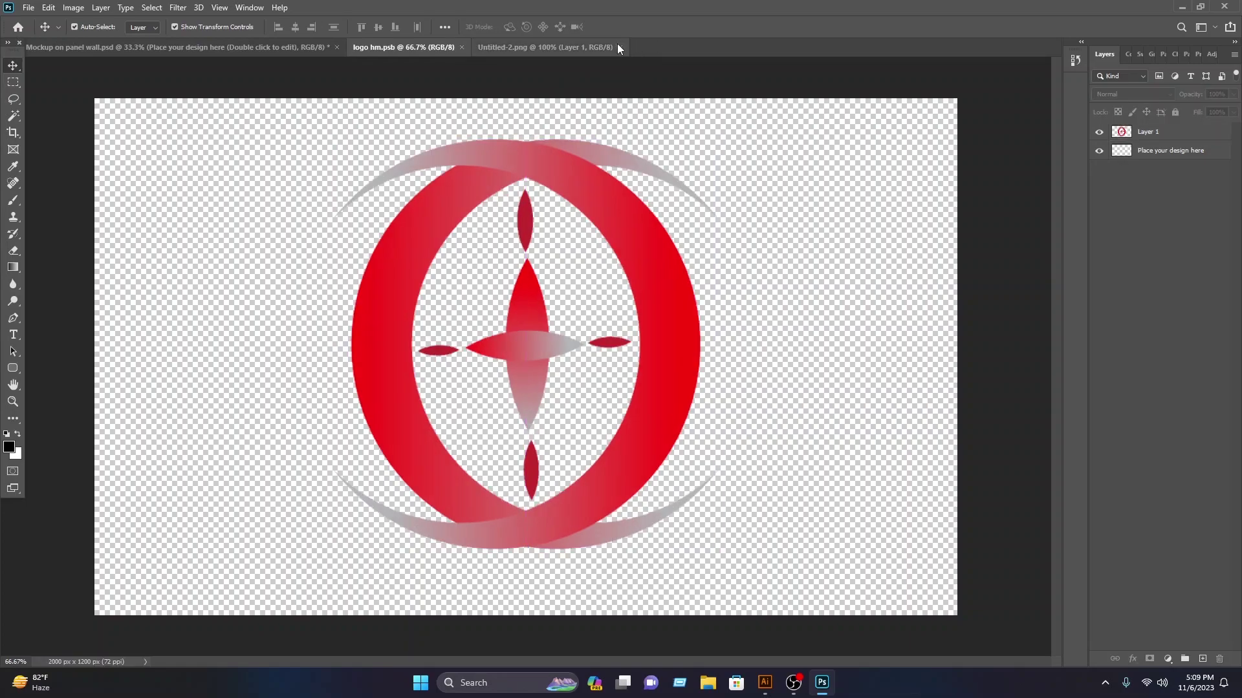
click(612, 47)
click(463, 47)
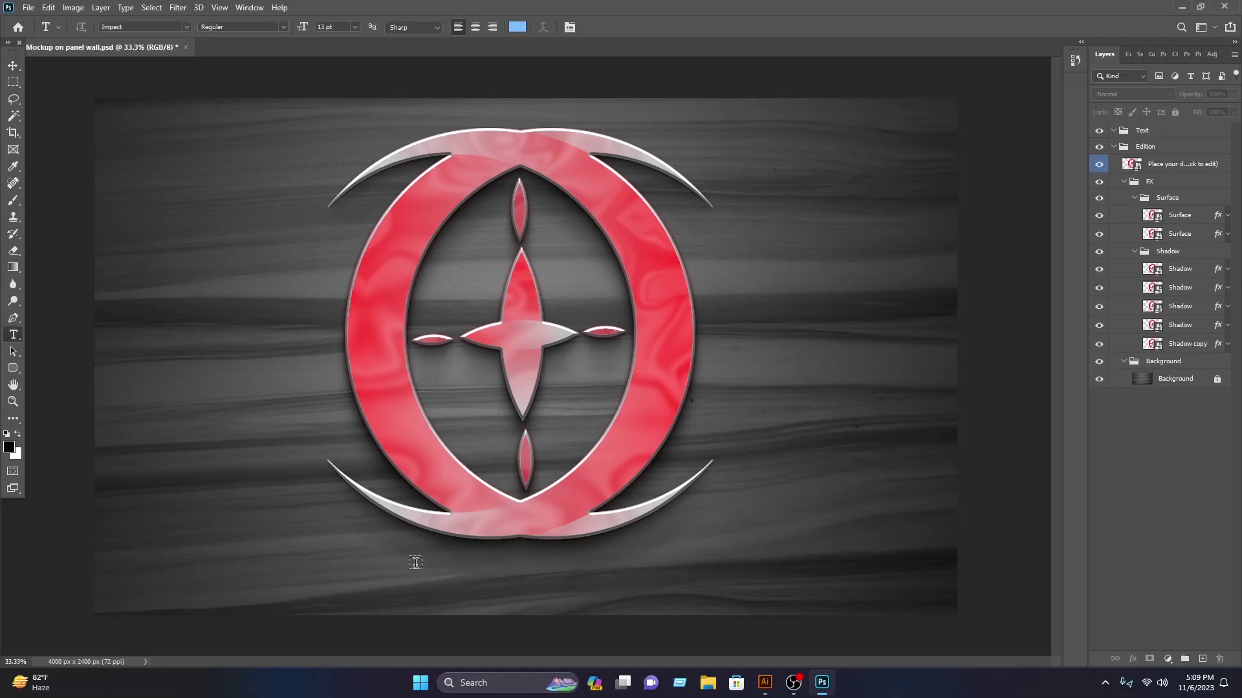
- Add the text "Company Name" below the emblem on the mockup and set its size to 72 pt
click(415, 565)
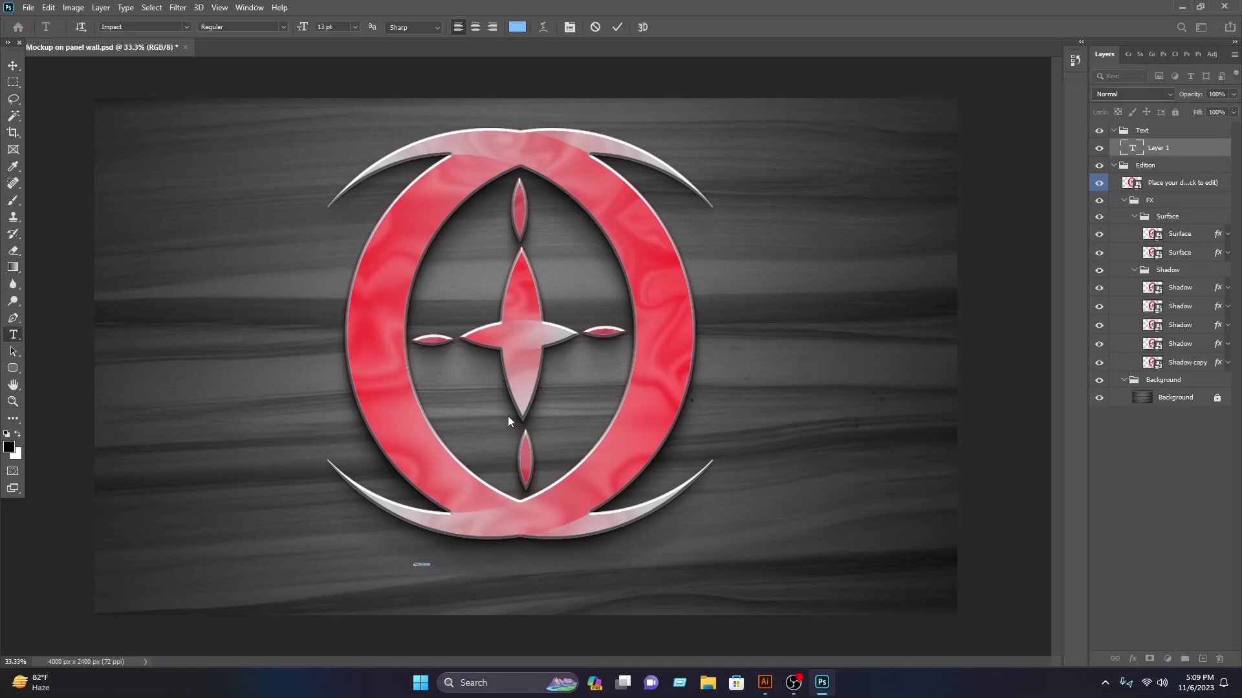
key(ctrl+a)
click(355, 27)
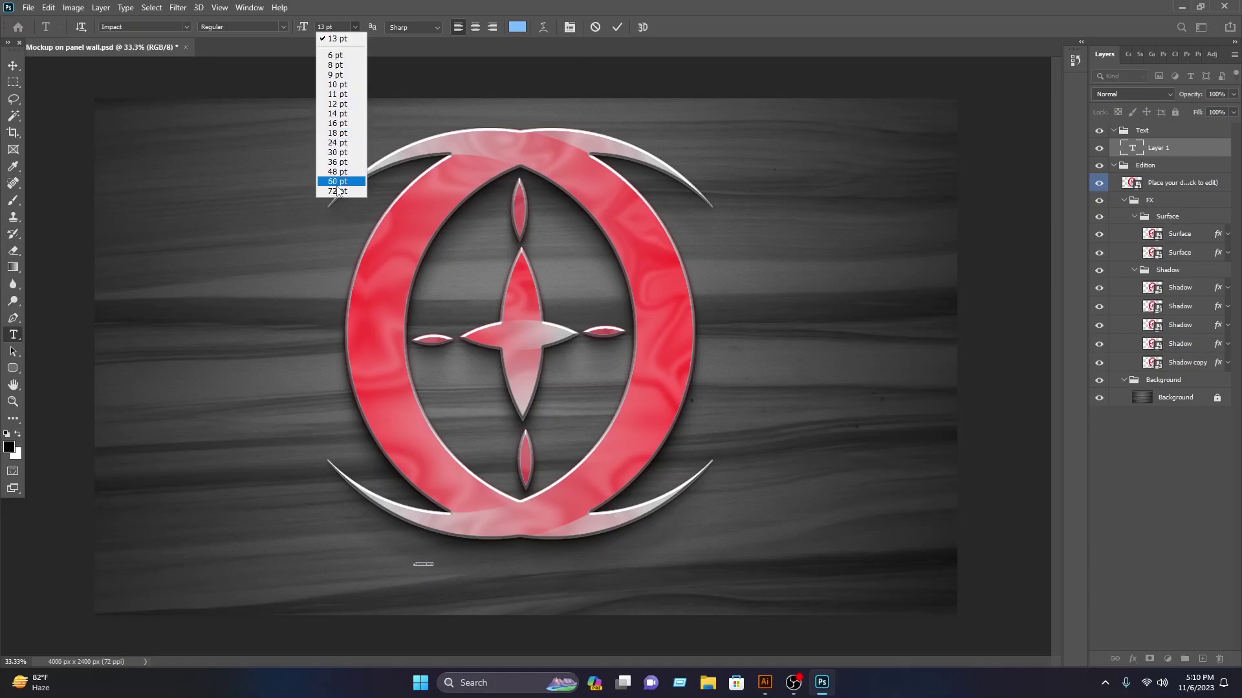
click(337, 192)
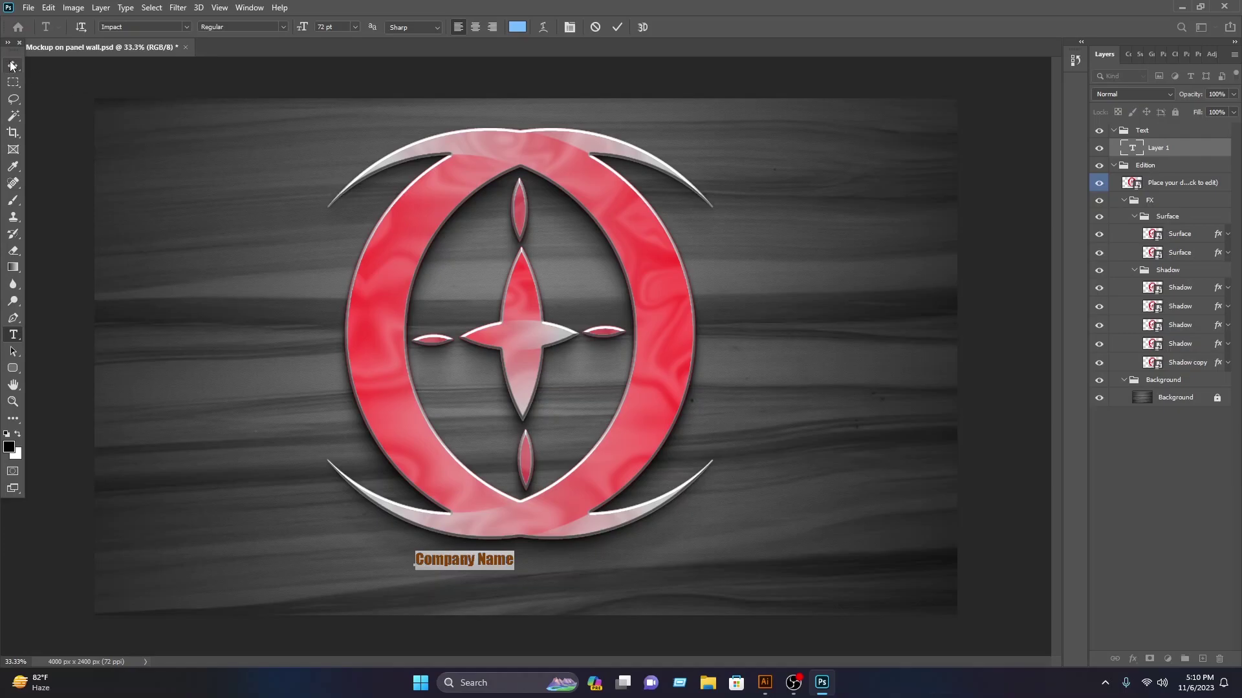
- Set the Company Name text color to dark red 990001
click(516, 26)
click(625, 192)
click(649, 227)
drag(163, 315, 177, 317)
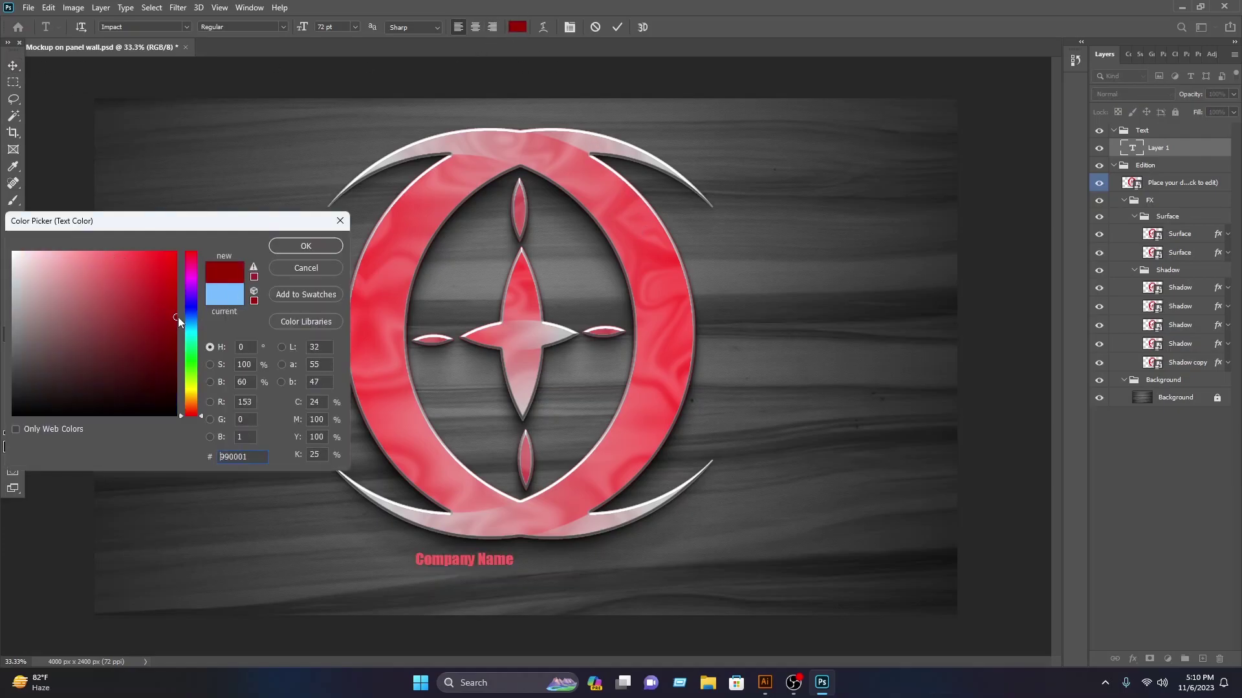
click(301, 246)
- Scale the Company Name text to about 268.5% and centre it horizontally beneath the emblem
click(13, 66)
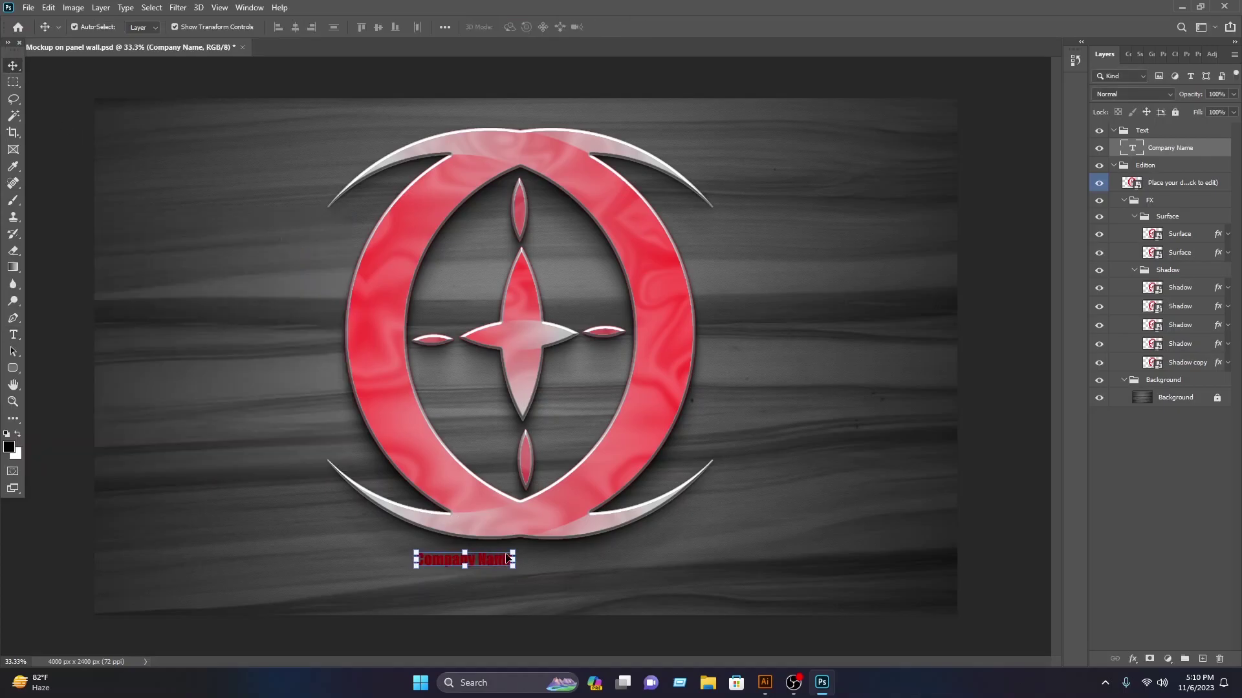
drag(512, 552, 679, 519)
drag(638, 559, 605, 574)
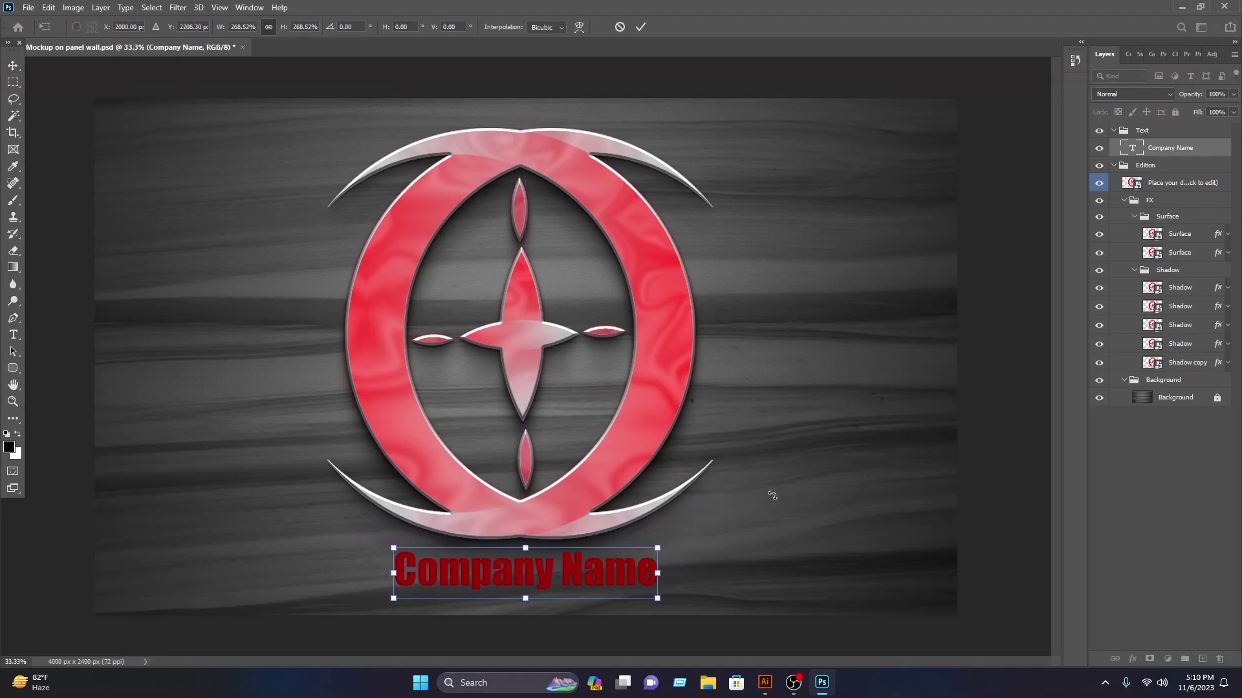
click(642, 26)
- Copy the Company Name text into the design smart object, scale it to about 80% and centre it beneath the emblem
key(ctrl)
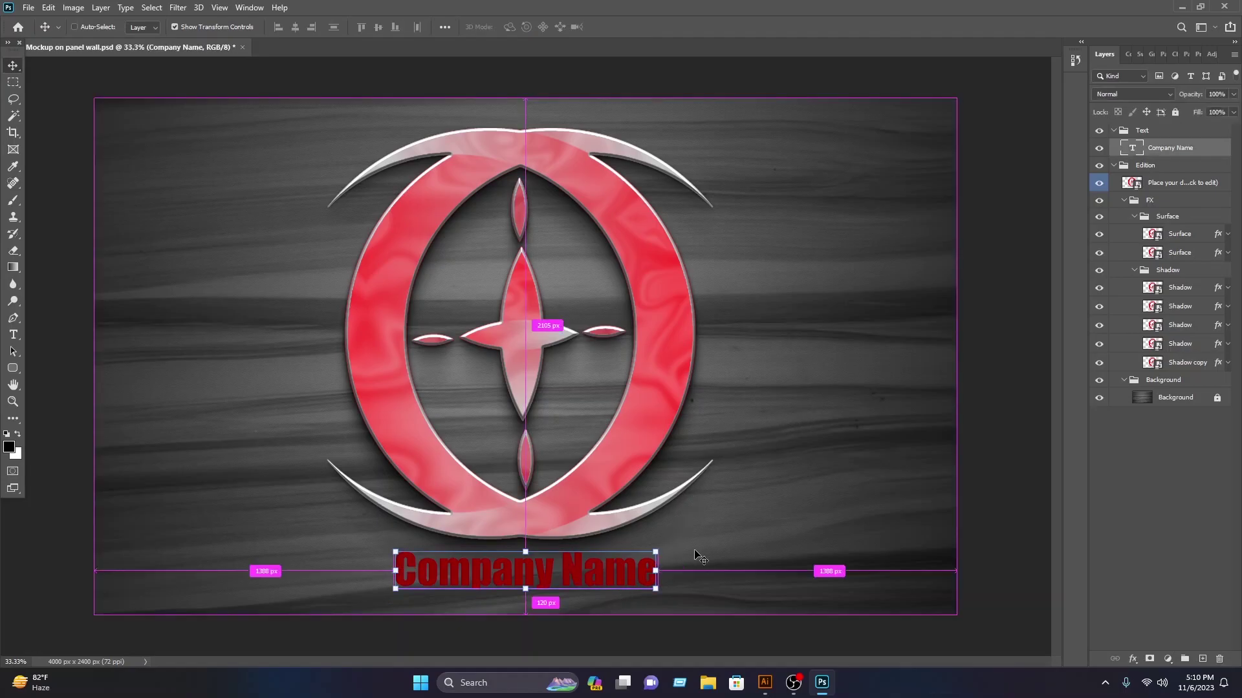
double_click(1141, 187)
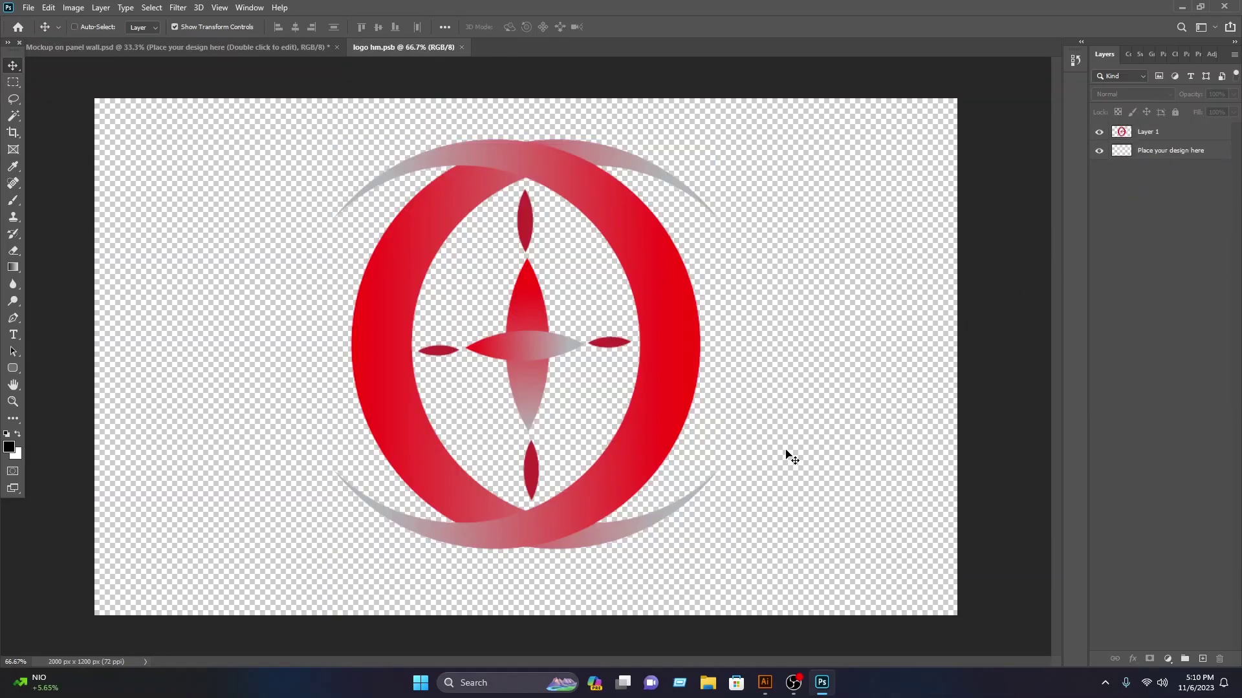
key(ctrl+v)
drag(699, 362, 696, 568)
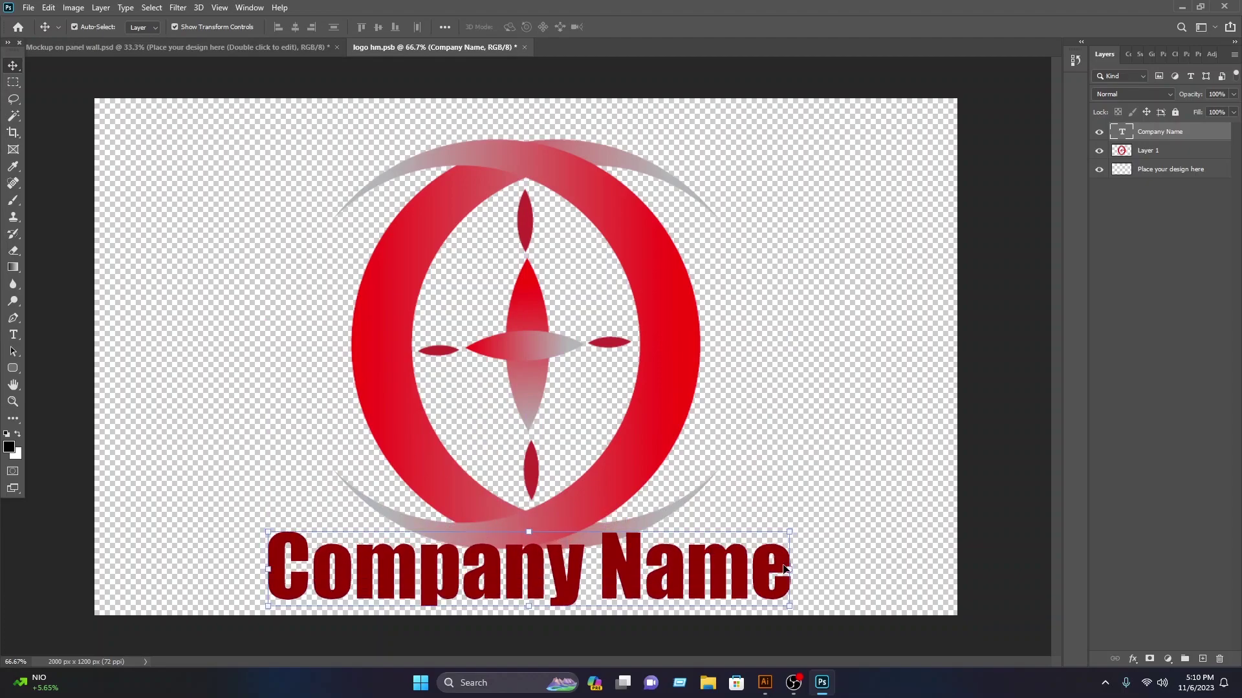
drag(771, 570, 658, 575)
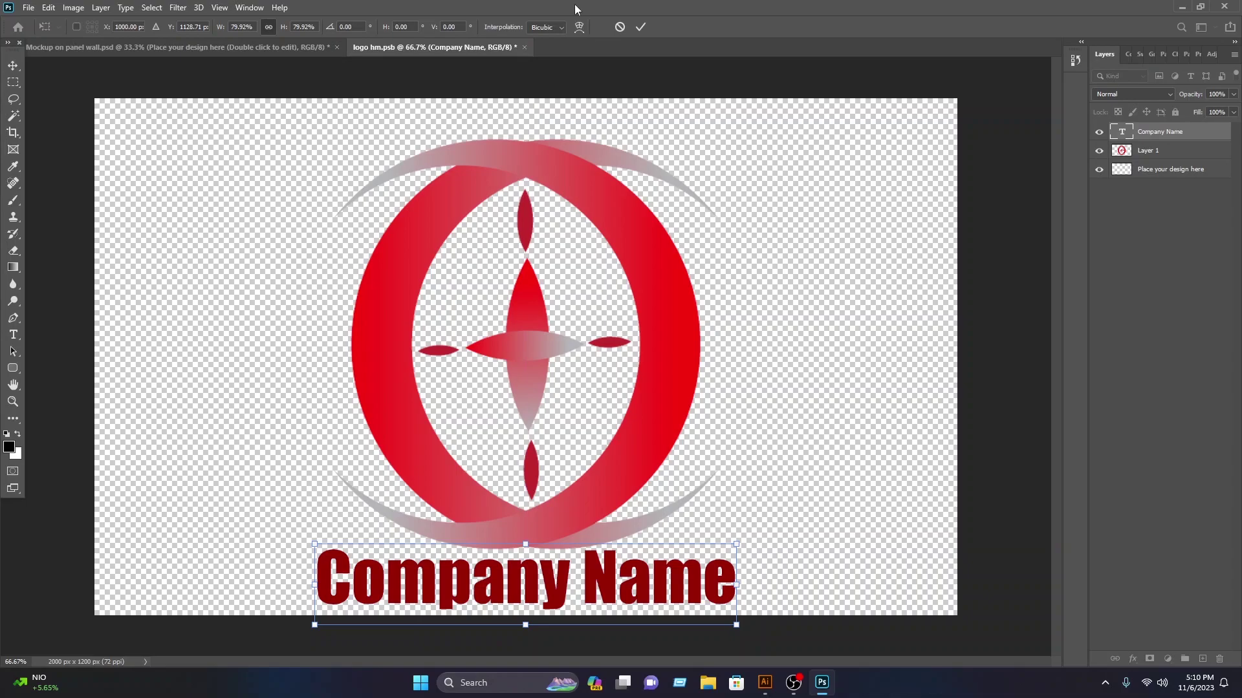
click(640, 26)
- Scale the emblem and the Company Name text down together within the smart object
shift+click(457, 343)
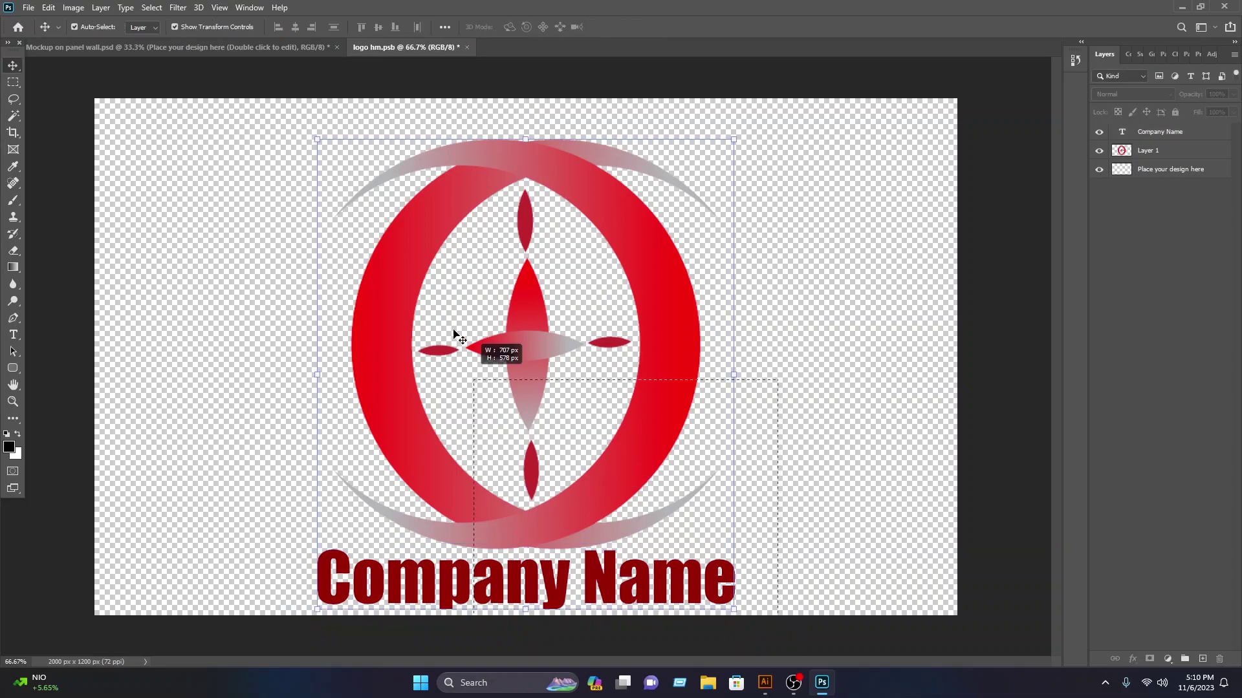
drag(737, 374, 654, 382)
click(640, 26)
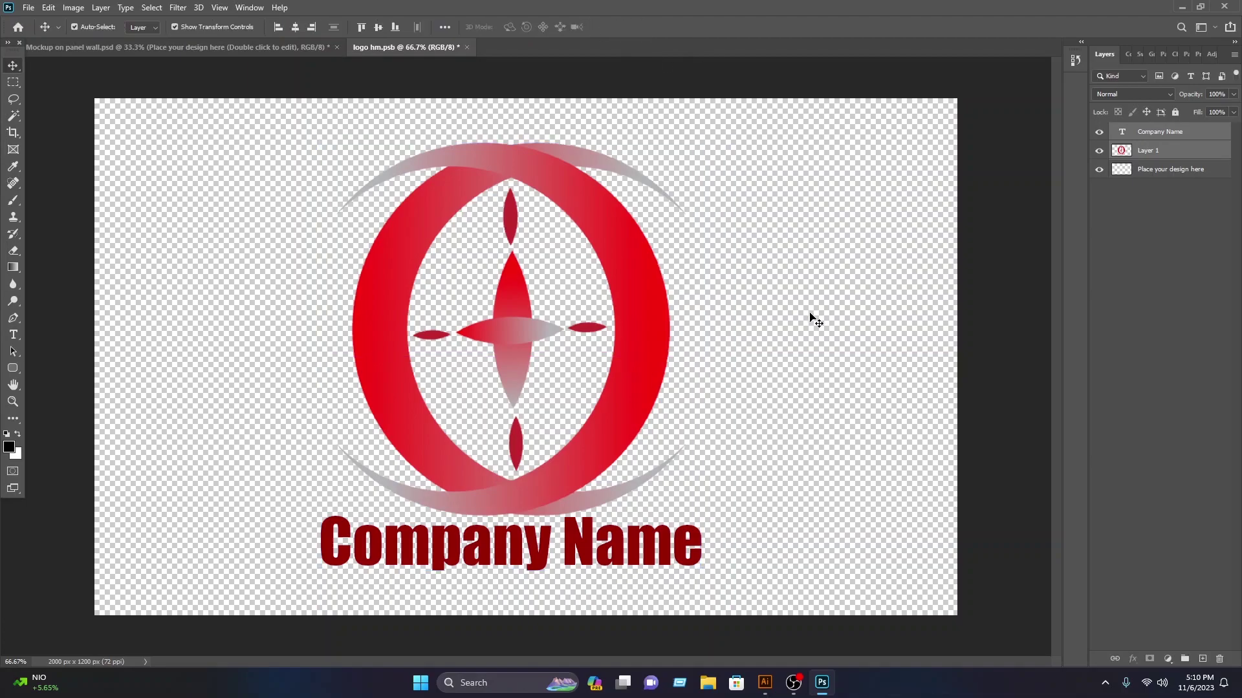
click(812, 319)
- Shrink the Company Name text slightly and lower it to leave a small gap beneath the emblem
click(658, 545)
drag(700, 546, 676, 546)
drag(635, 551, 636, 554)
drag(639, 555, 635, 555)
click(640, 27)
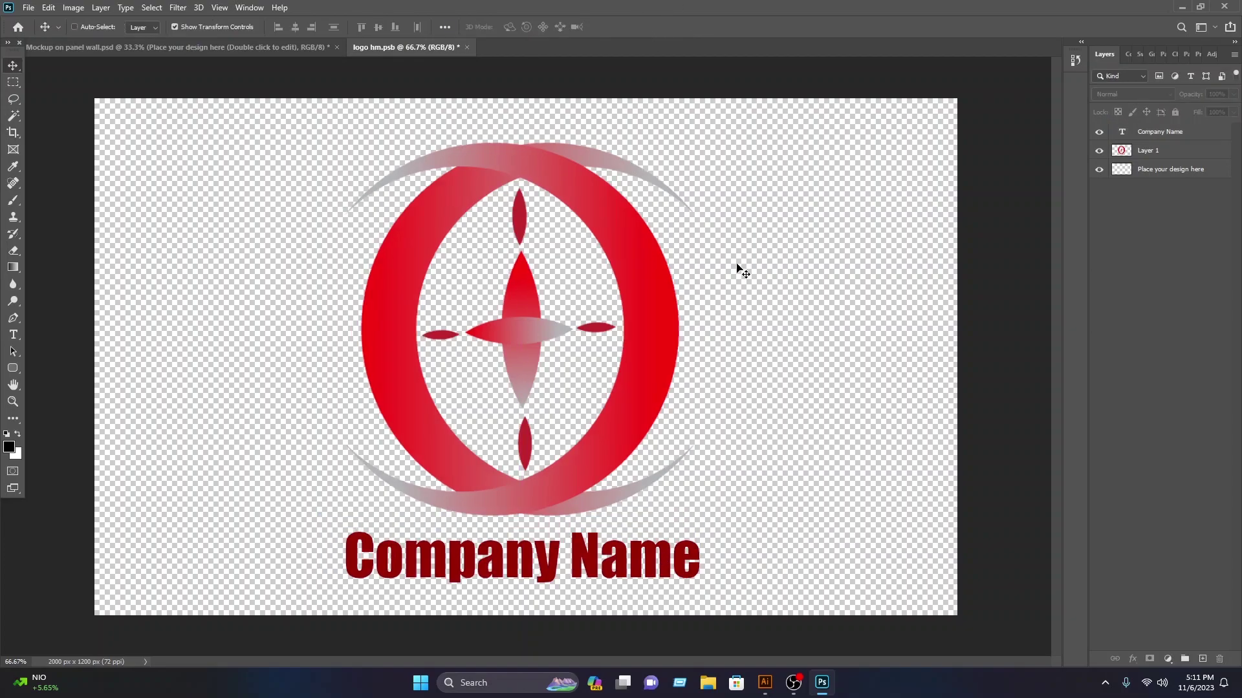
- Save and close logo hm.psb, and delete the flat duplicate Company Name text from the mockup
key(ctrl+s)
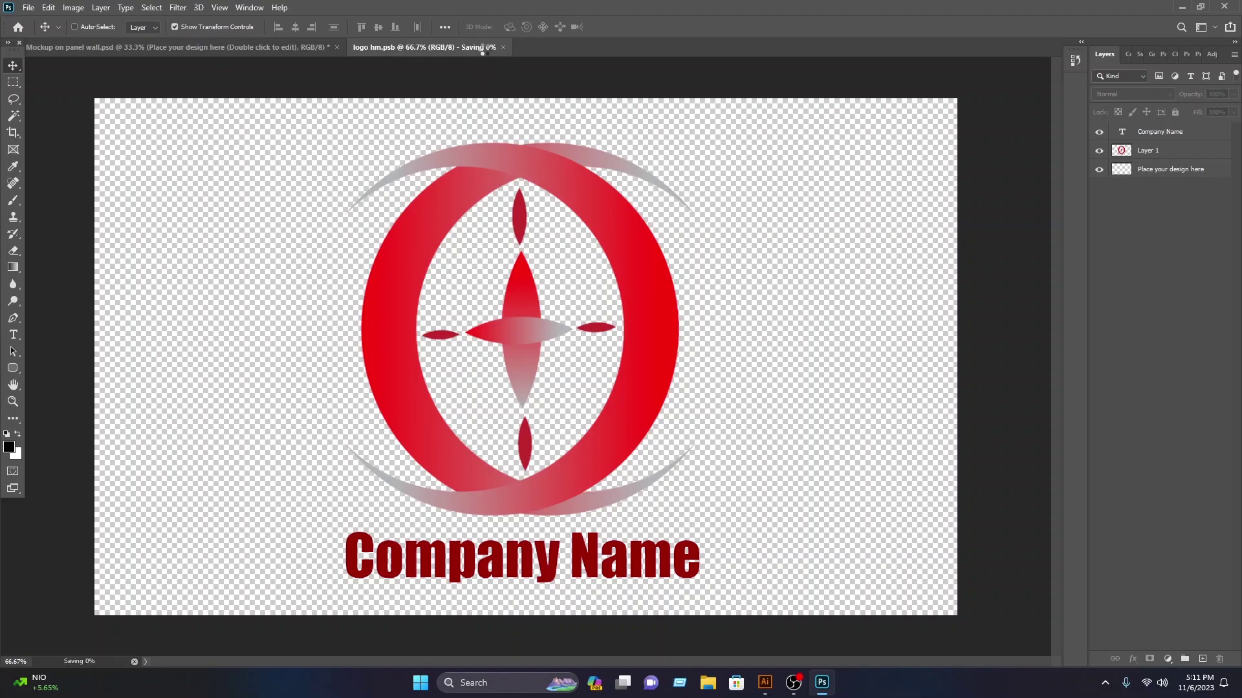
click(463, 47)
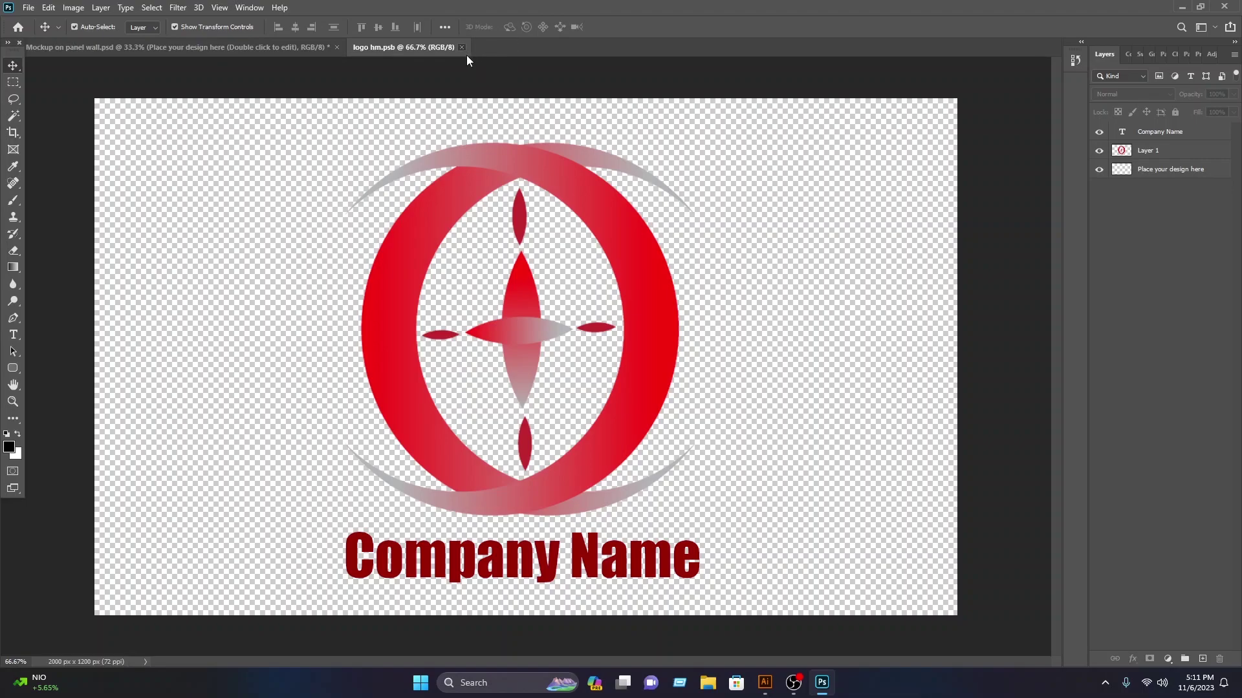
click(631, 576)
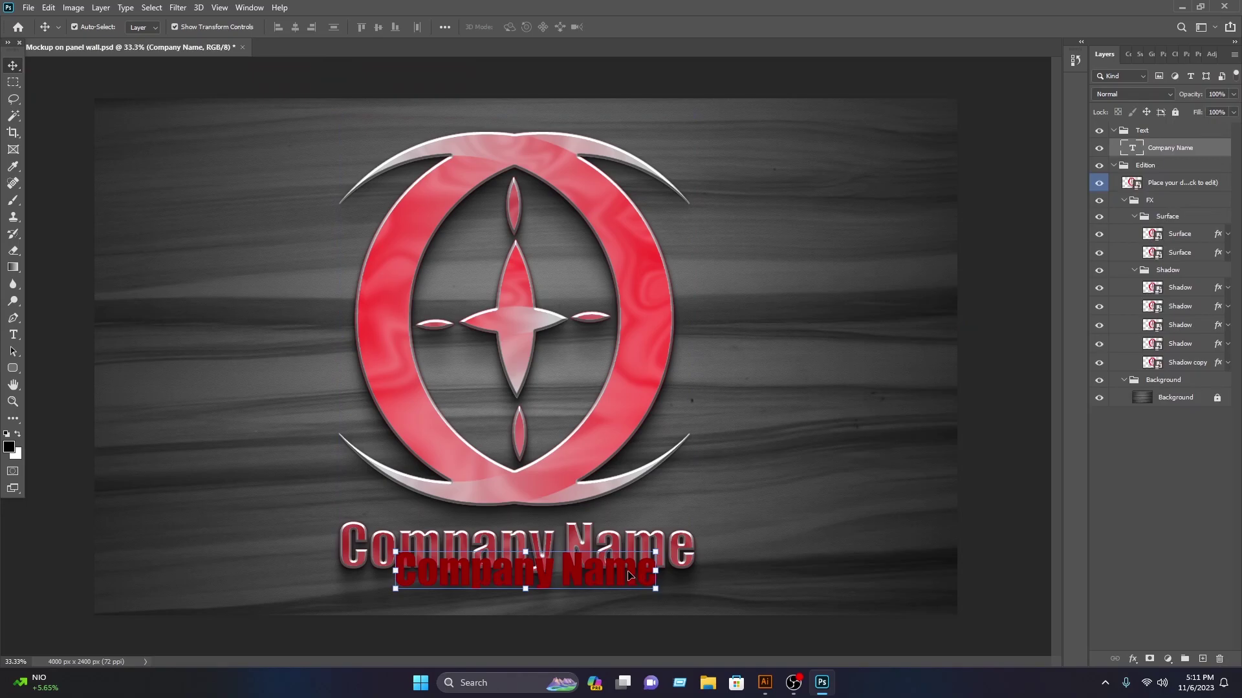
key(Delete)
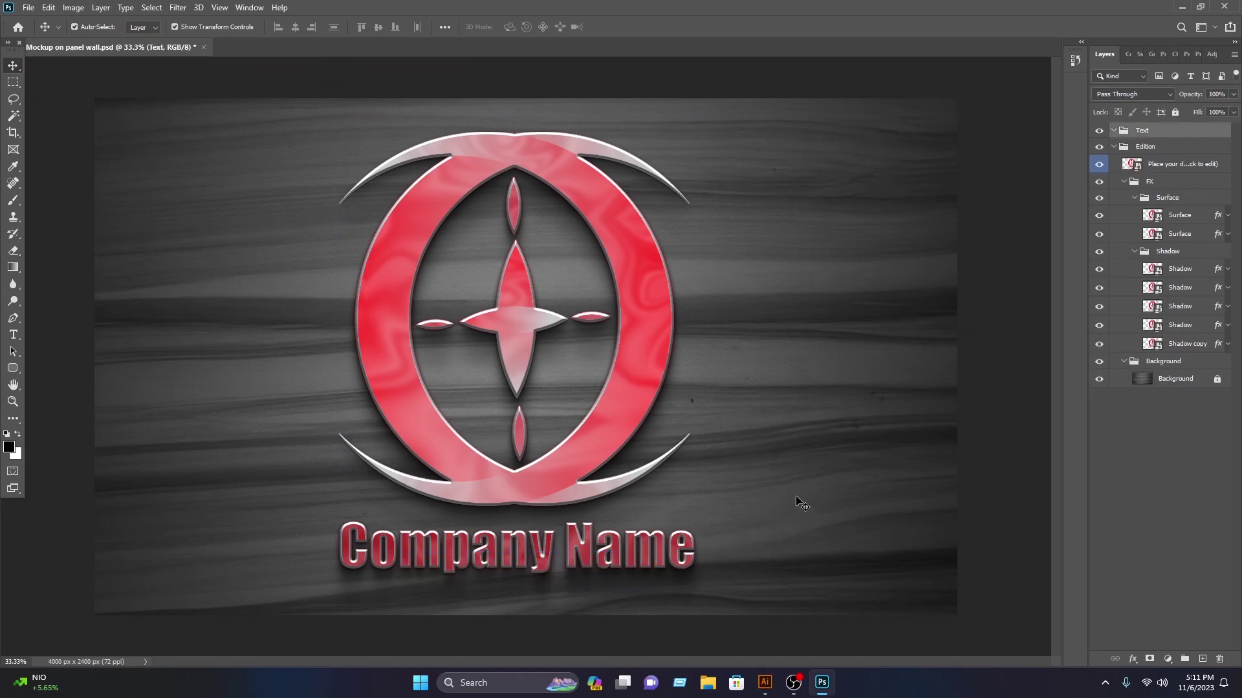